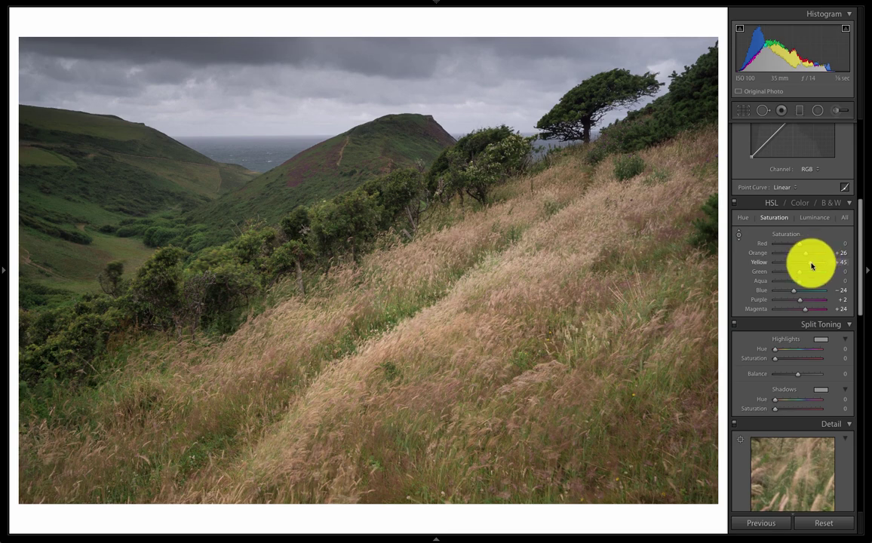
- Raise HSL Yellow saturation to +48 with Orange at +23, then show the left panels
{"action": "left_click_drag", "start_coordinate": [812, 265], "coordinate": [804, 257]}
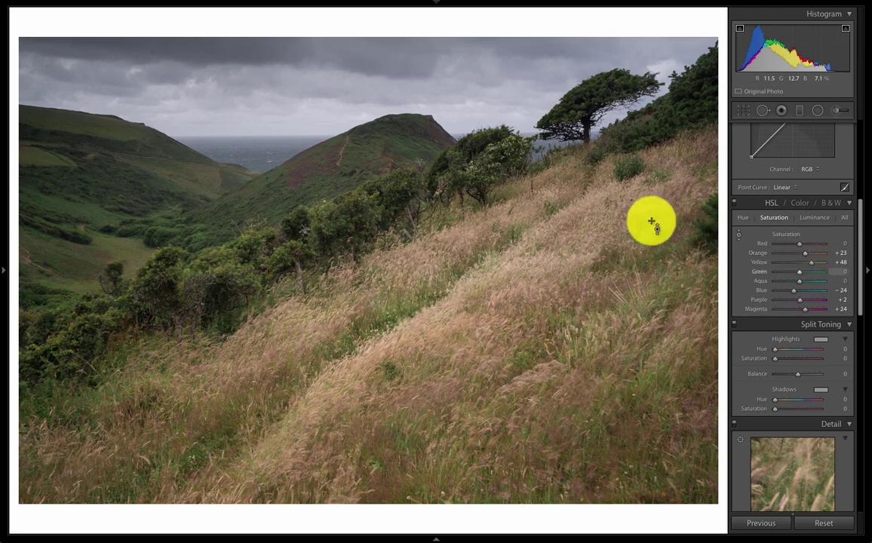
{"action": "left_click", "coordinate": [3, 271]}
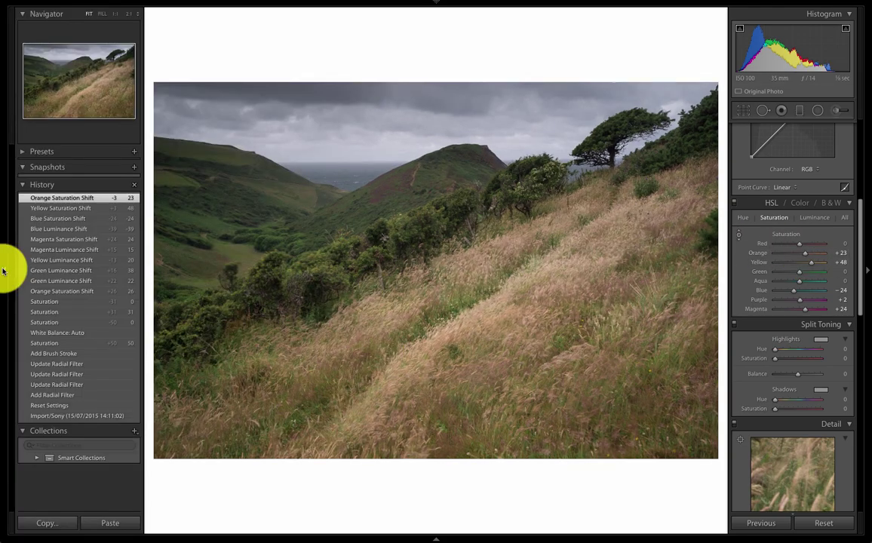
- Set the Navigator zoom ratio to 1:16
{"action": "left_click", "coordinate": [137, 14]}
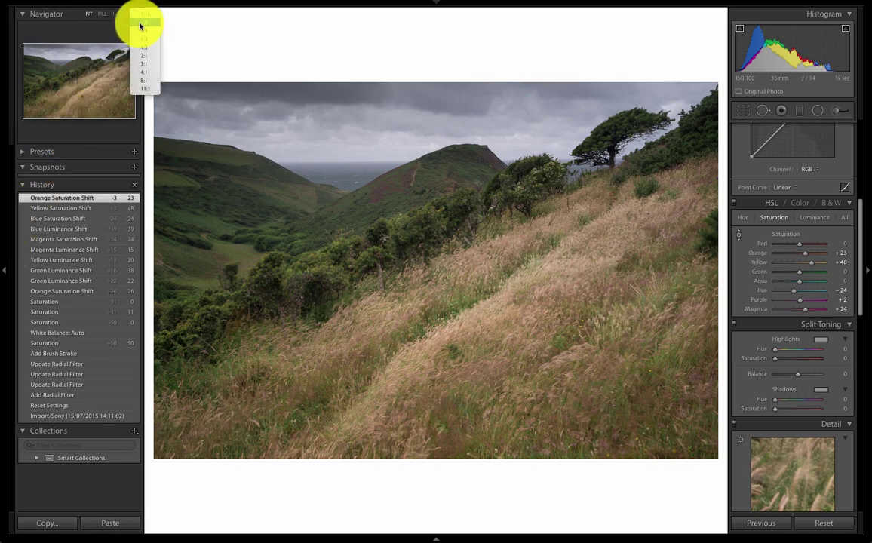
{"action": "left_click", "coordinate": [139, 27]}
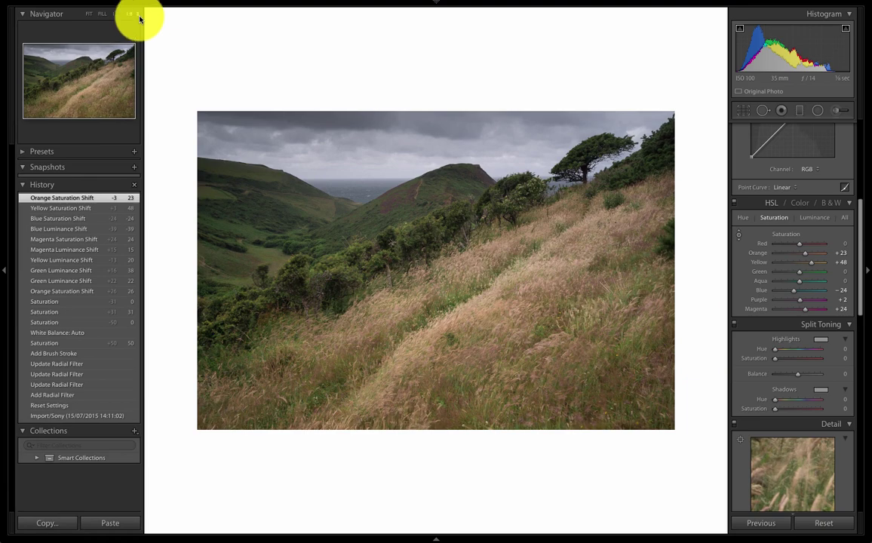
{"action": "left_click", "coordinate": [140, 17]}
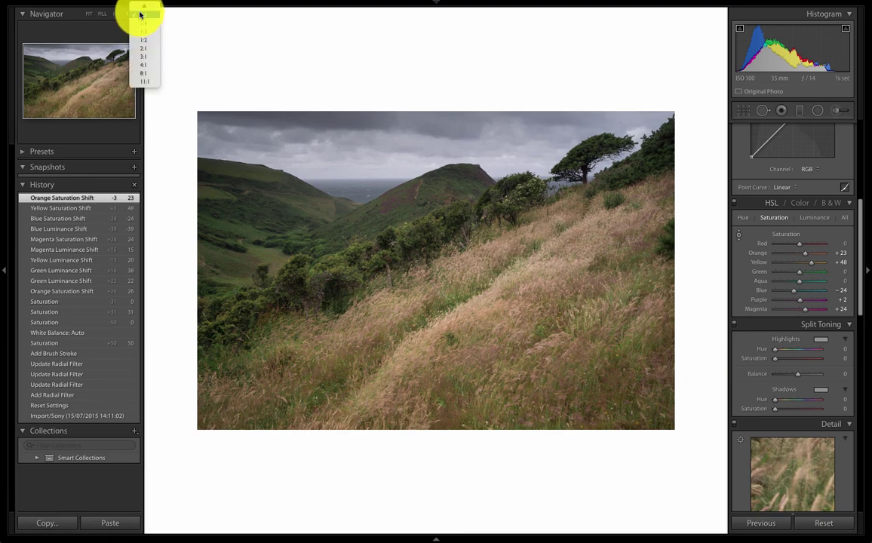
{"action": "left_click", "coordinate": [140, 10]}
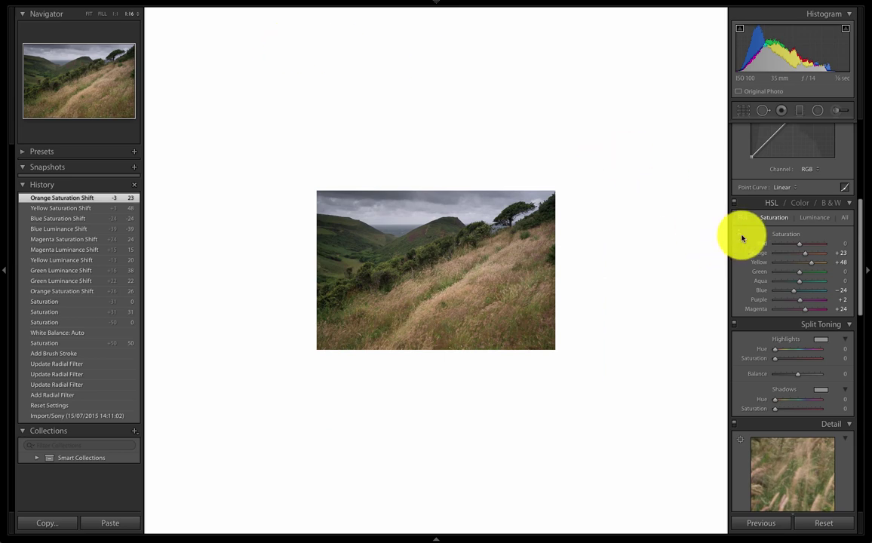
- Hide the side panels, compare before and after, then show all panels again
{"action": "key", "text": "Tab"}
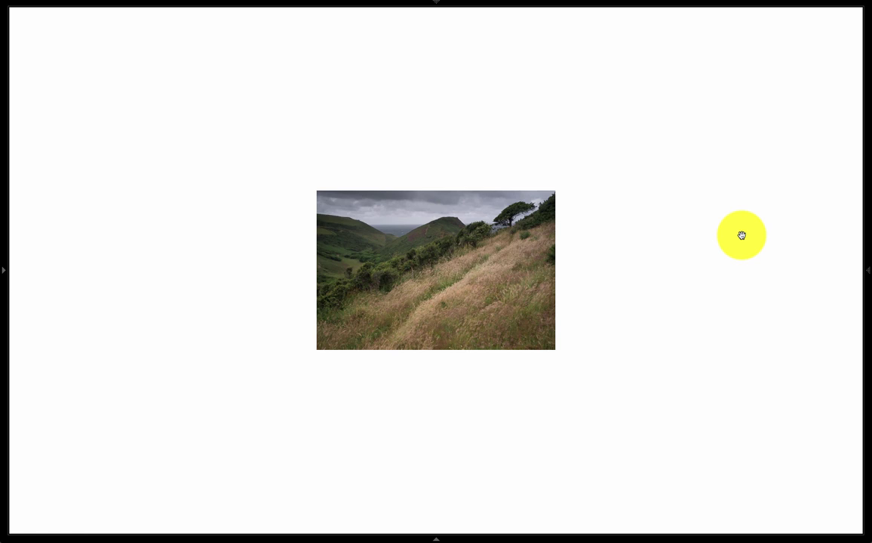
{"action": "key", "text": "backslash"}
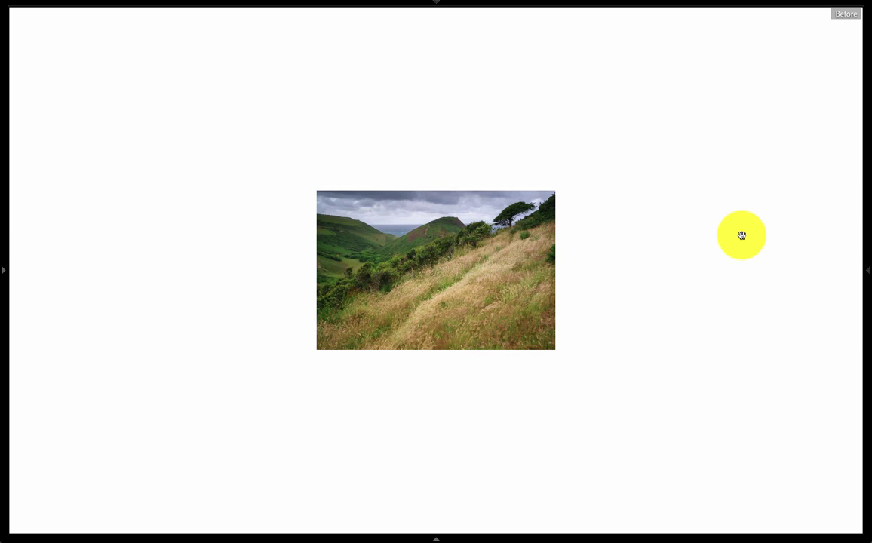
{"action": "key", "text": "backslash"}
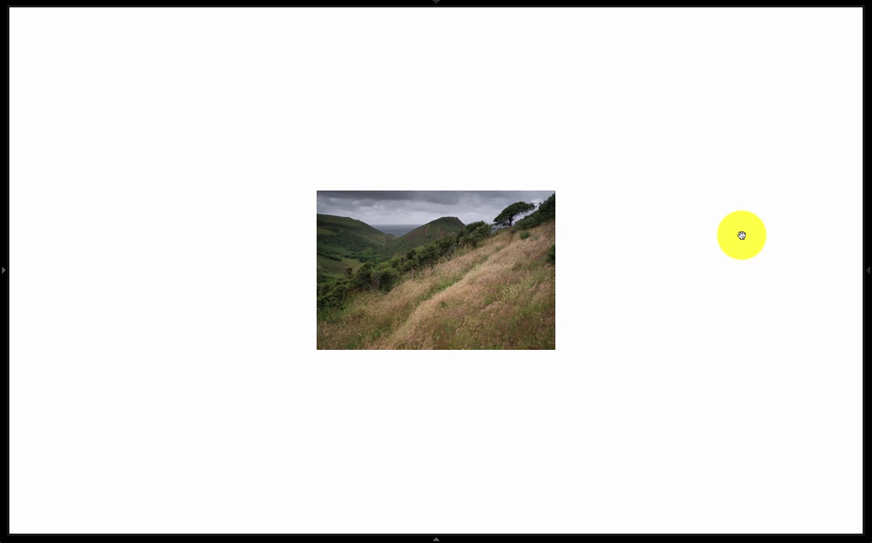
{"action": "key", "text": "shift+Tab"}
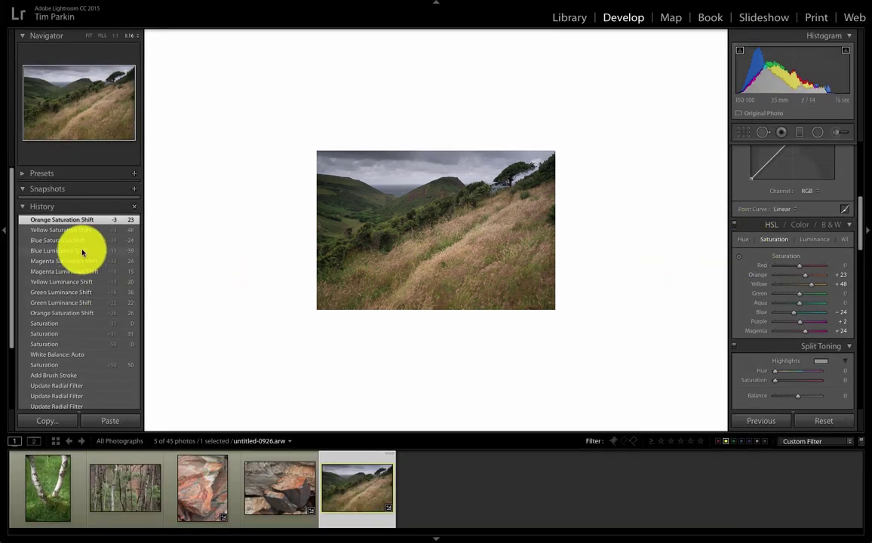
{"action": "scroll", "coordinate": [88, 326], "scroll_direction": "down", "scroll_amount": 4}
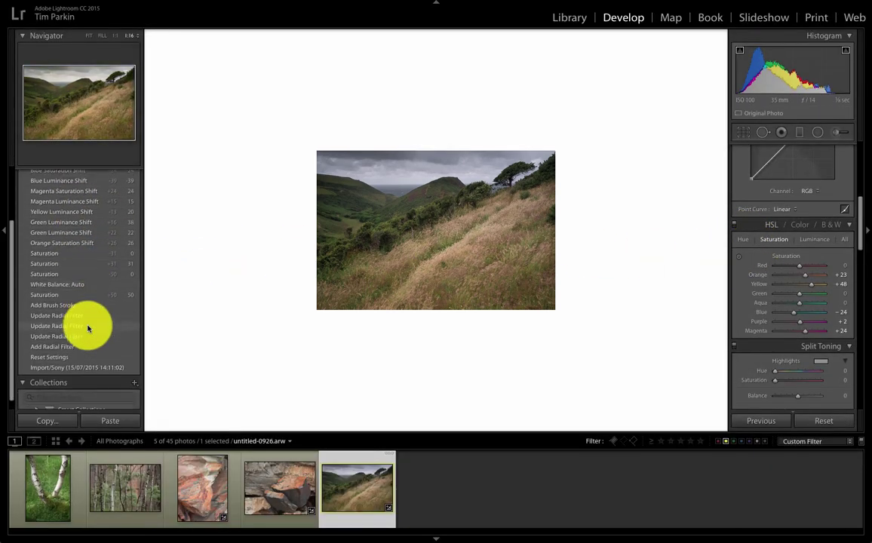
{"action": "scroll", "coordinate": [88, 328], "scroll_direction": "down", "scroll_amount": 1}
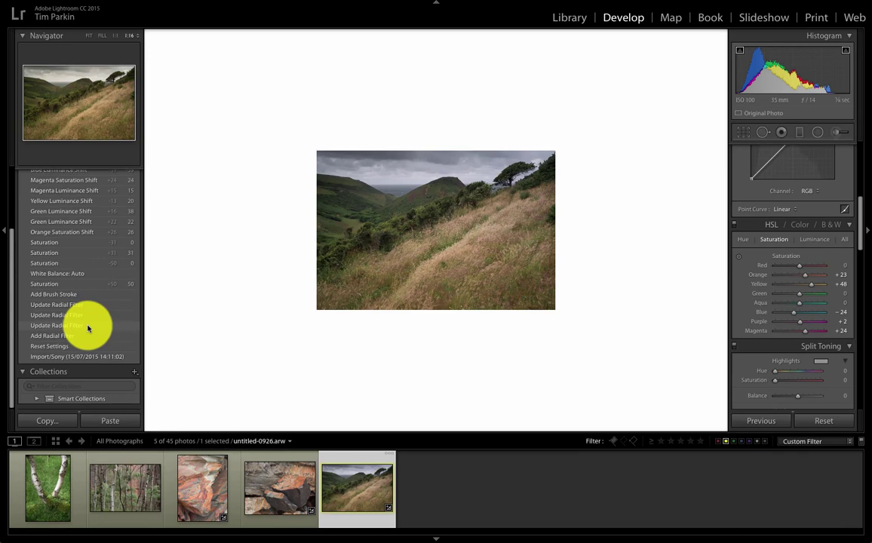
{"action": "left_click", "coordinate": [55, 349]}
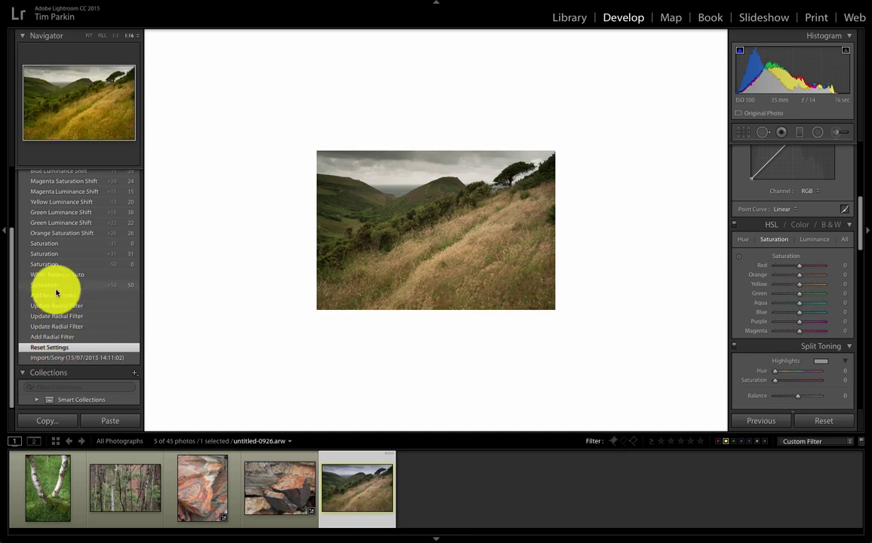
{"action": "scroll", "coordinate": [57, 293], "scroll_direction": "up", "scroll_amount": 5}
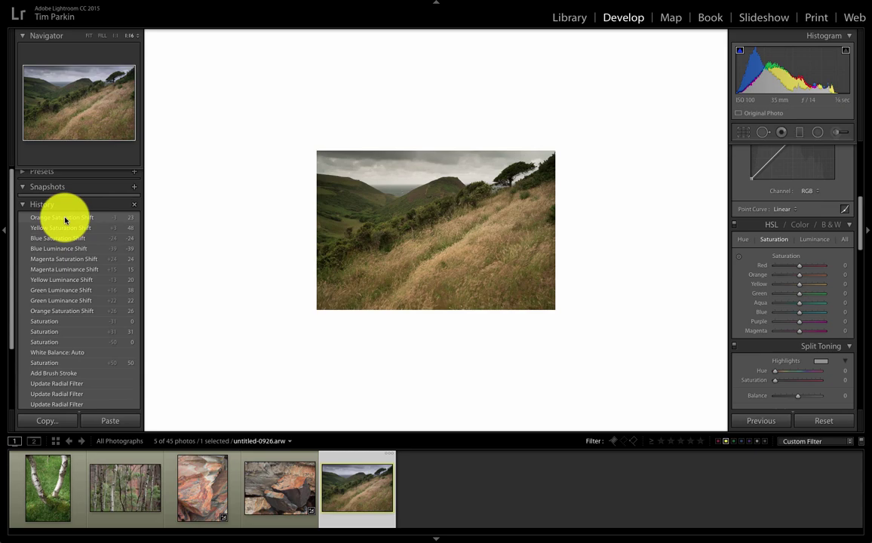
{"action": "left_click", "coordinate": [65, 218]}
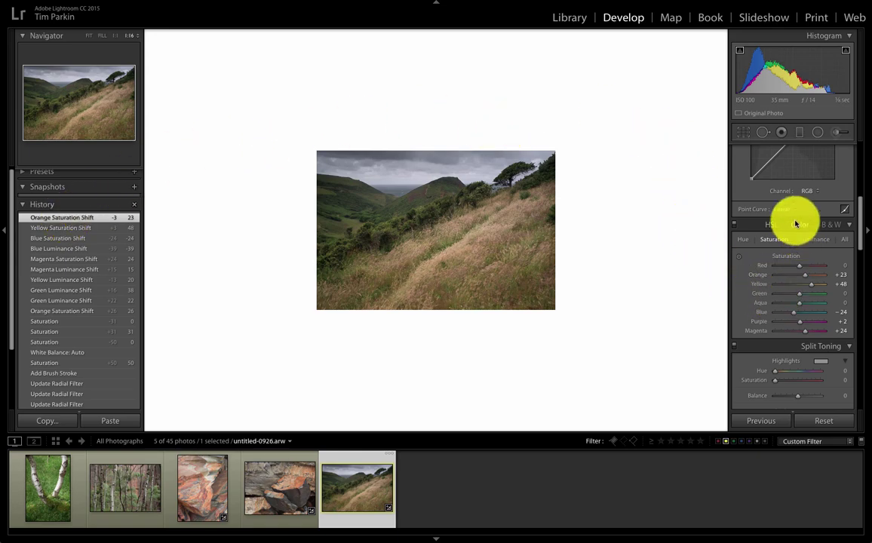
- Set the Basic panel's Presence Saturation slider to +10
{"action": "scroll", "coordinate": [795, 223], "scroll_direction": "up", "scroll_amount": 8}
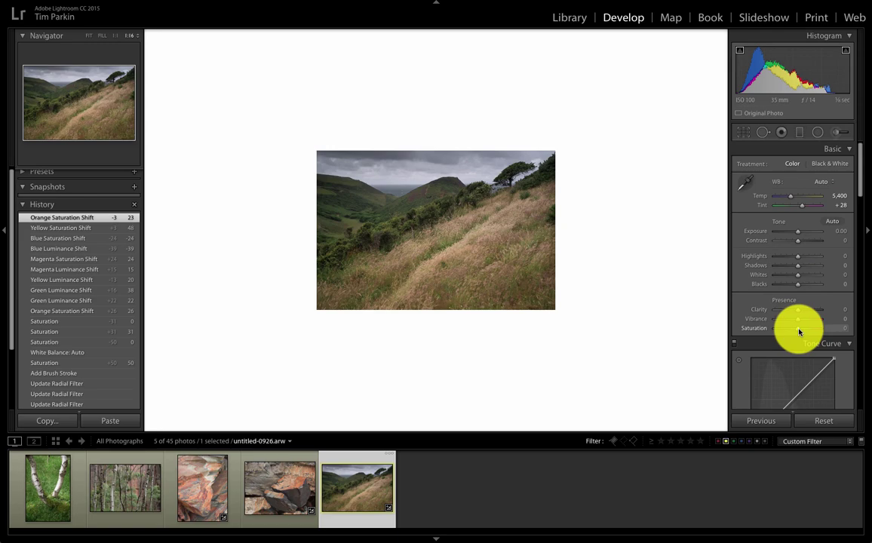
{"action": "left_click_drag", "start_coordinate": [799, 332], "coordinate": [802, 332]}
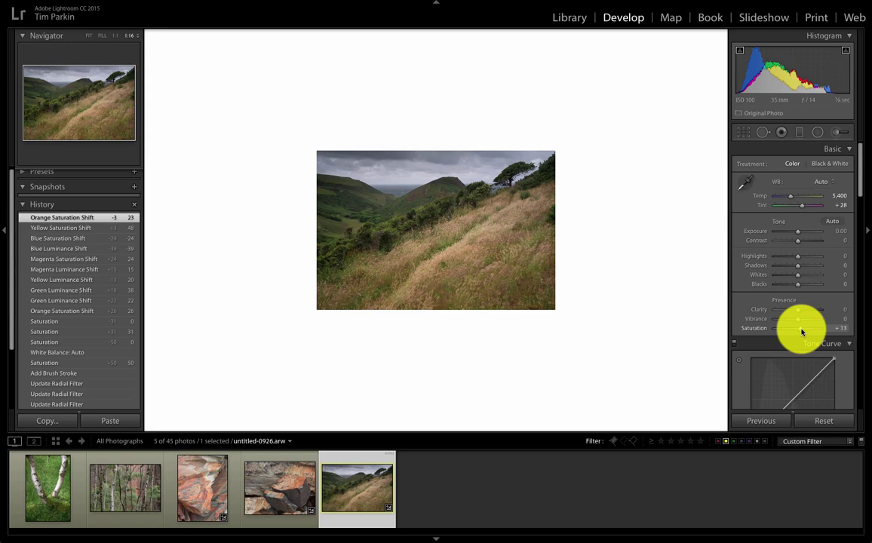
{"action": "left_click_drag", "start_coordinate": [802, 332], "coordinate": [802, 332]}
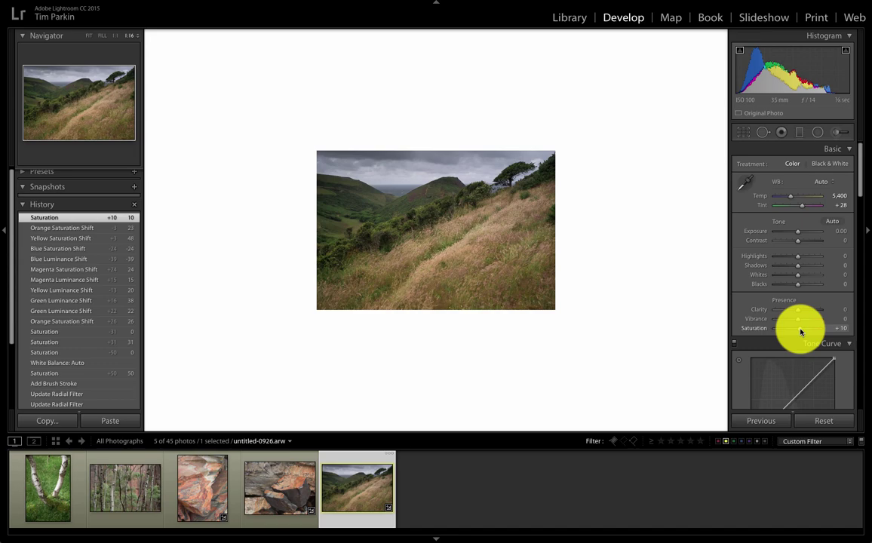
- Inspect the photo at 1:1 and Fit, including the hedgerow bushes, then hide all panels
{"action": "left_click", "coordinate": [117, 36]}
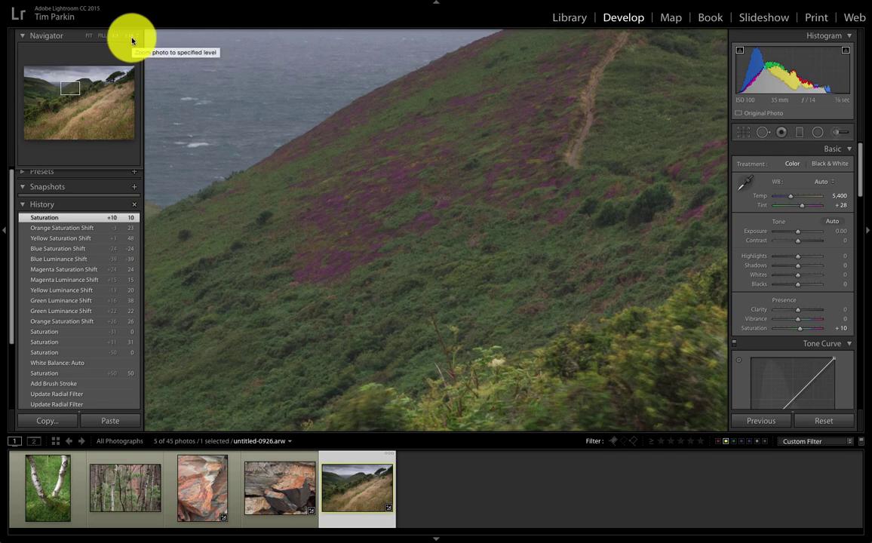
{"action": "left_click", "coordinate": [89, 36]}
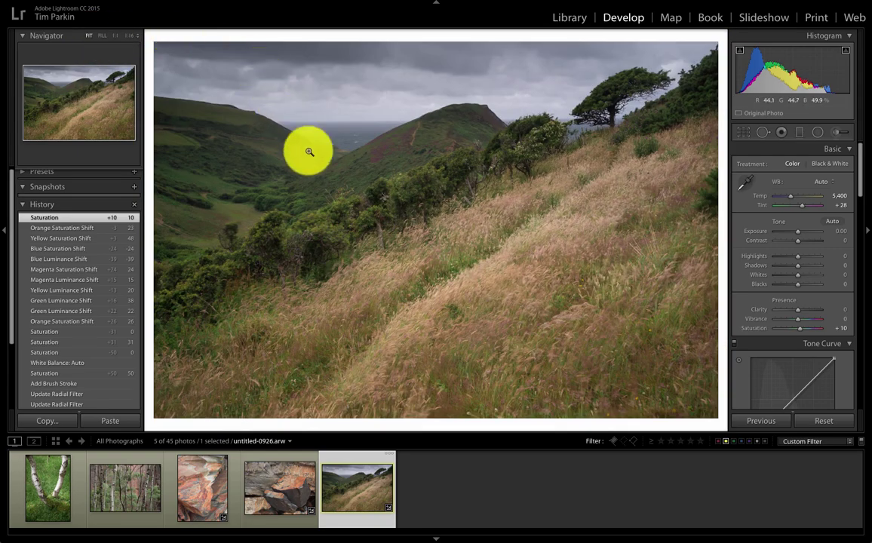
{"action": "left_click", "coordinate": [349, 209]}
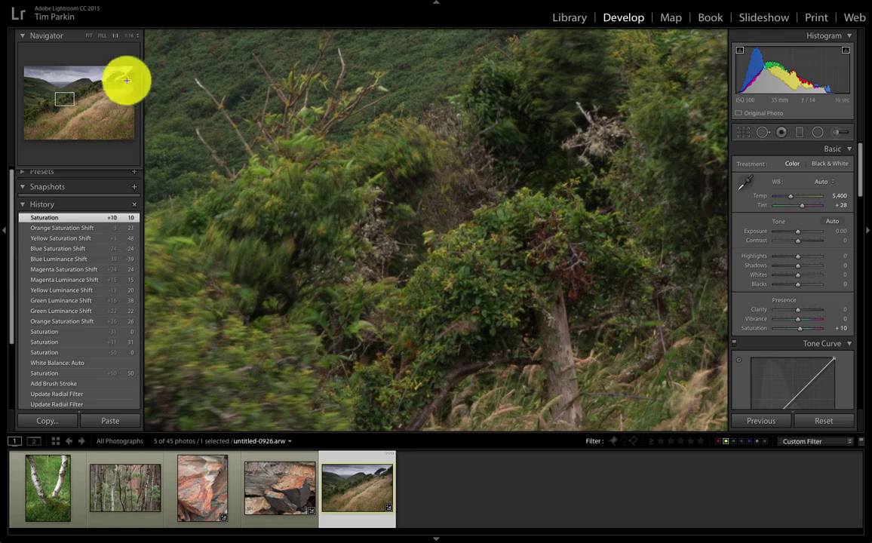
{"action": "left_click", "coordinate": [326, 186]}
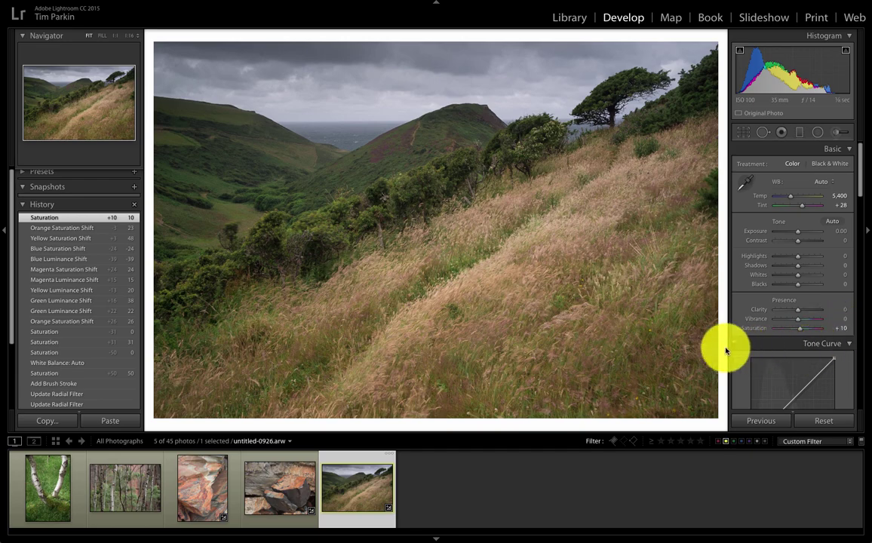
{"action": "key", "text": "shift+Tab"}
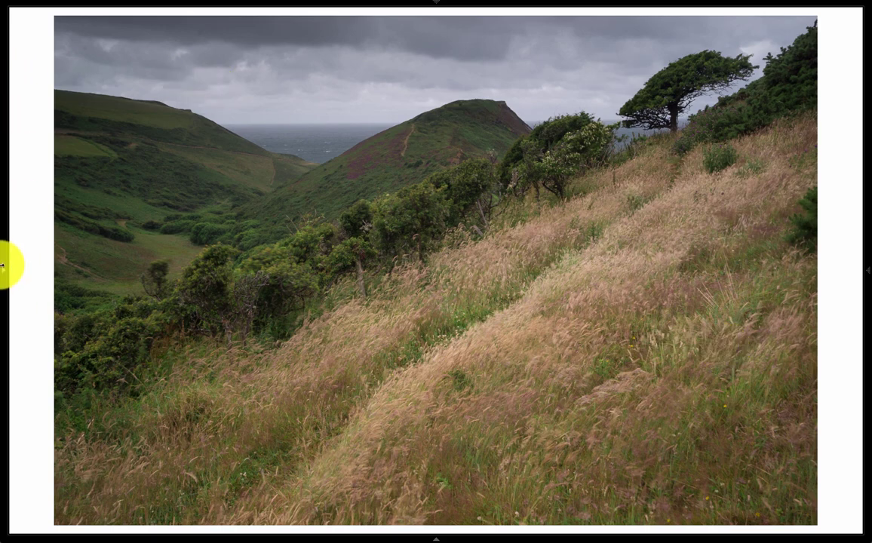
- Show the left panels and set the Navigator zoom to Fit, then 1:8
{"action": "left_click", "coordinate": [4, 269]}
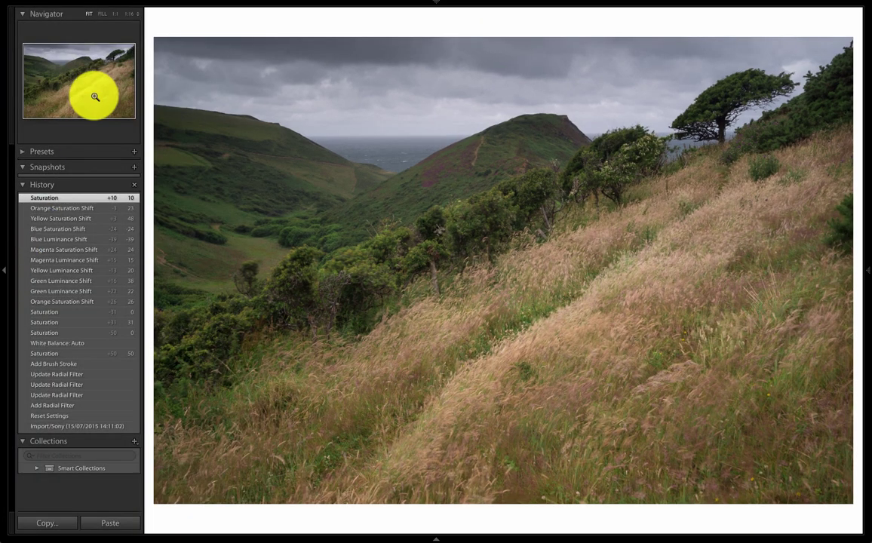
{"action": "left_click", "coordinate": [128, 15]}
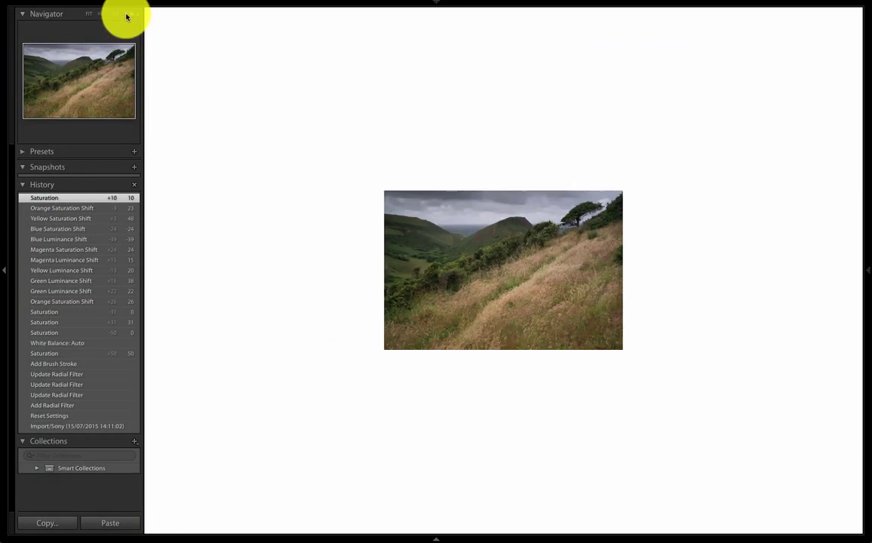
{"action": "left_click", "coordinate": [138, 14]}
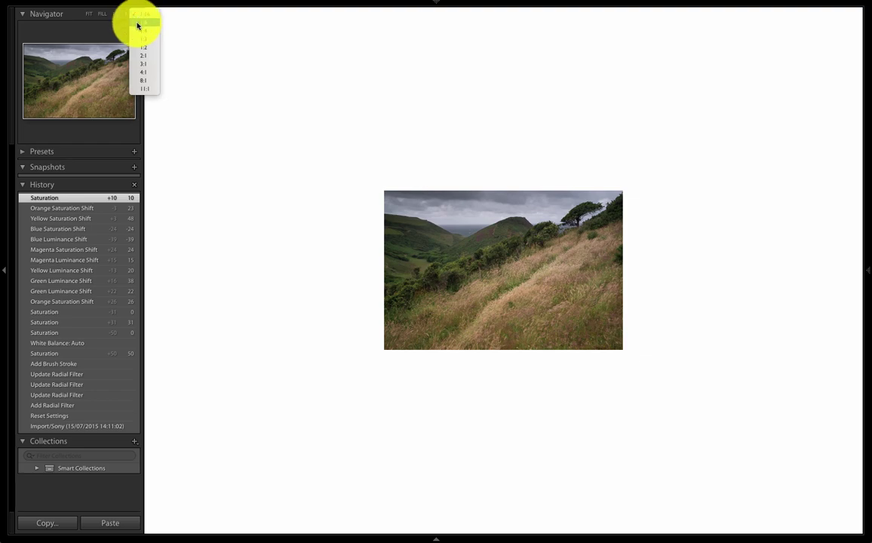
{"action": "left_click", "coordinate": [141, 58]}
{"action": "left_click", "coordinate": [242, 59]}
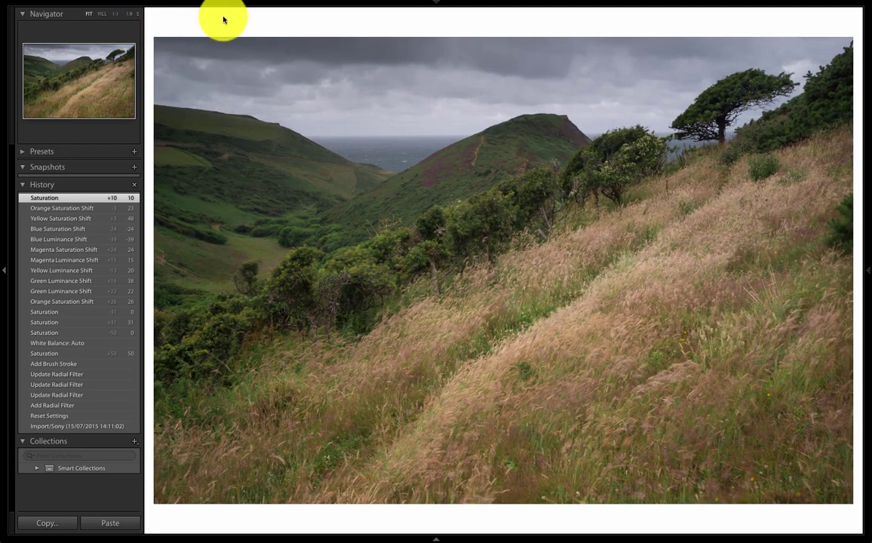
{"action": "left_click", "coordinate": [247, 115]}
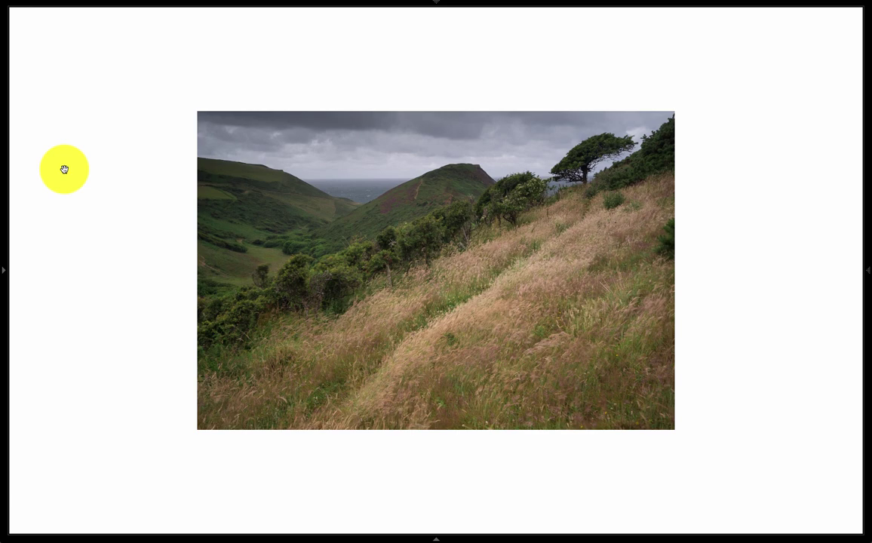
- Try a black background around the photo, switch back to white, and restore the panels
{"action": "right_click", "coordinate": [64, 169]}
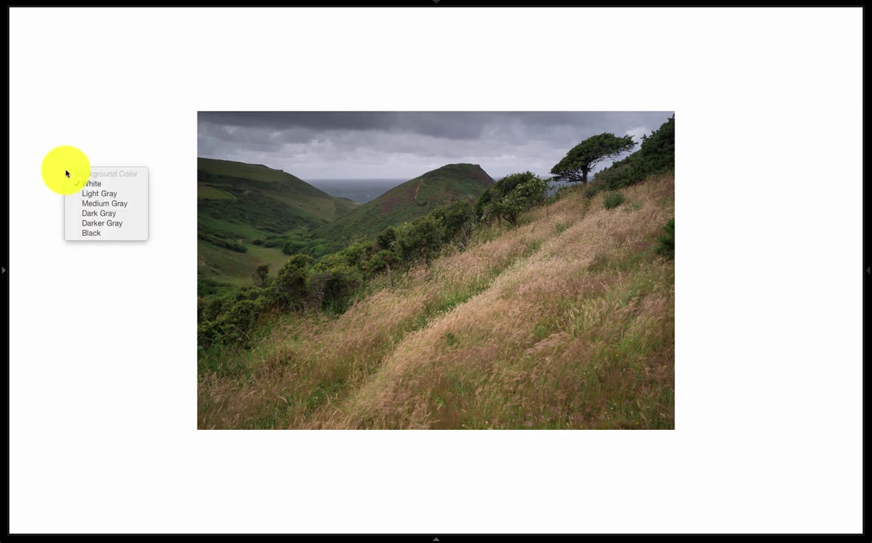
{"action": "left_click", "coordinate": [91, 234]}
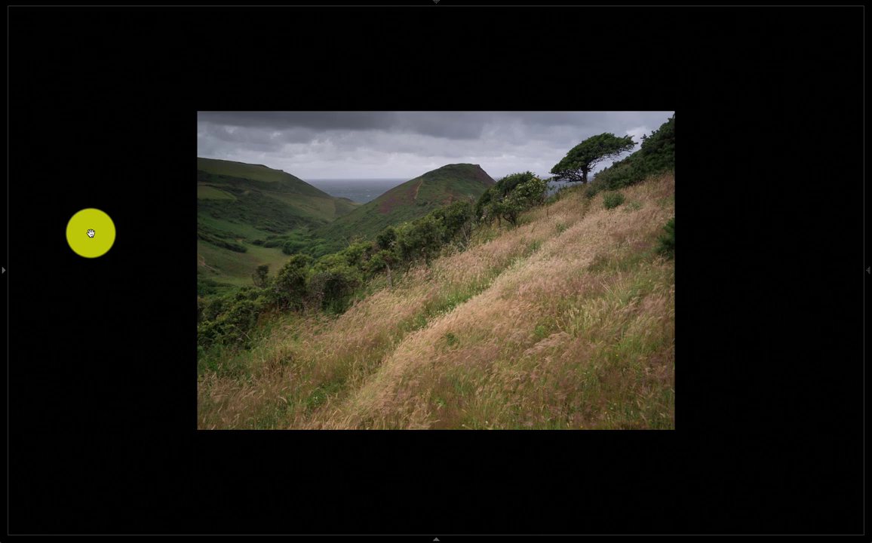
{"action": "right_click", "coordinate": [91, 234]}
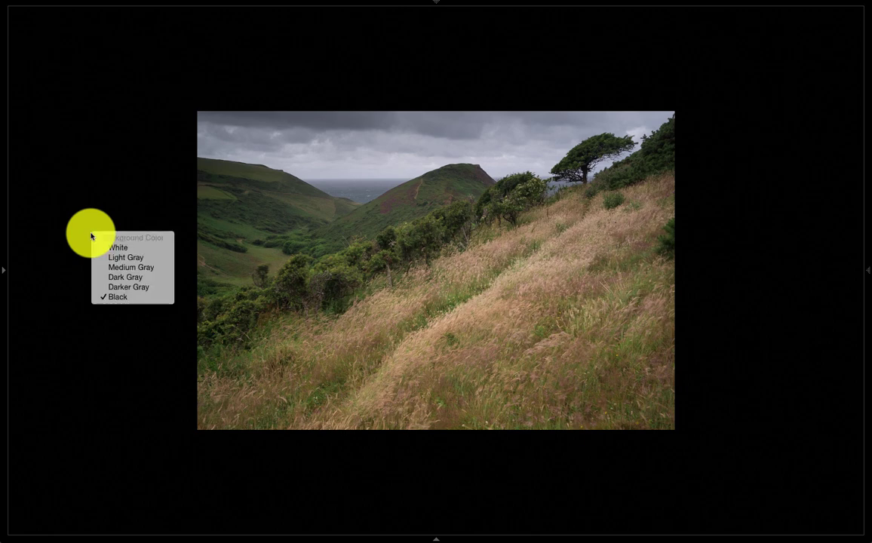
{"action": "left_click", "coordinate": [108, 249]}
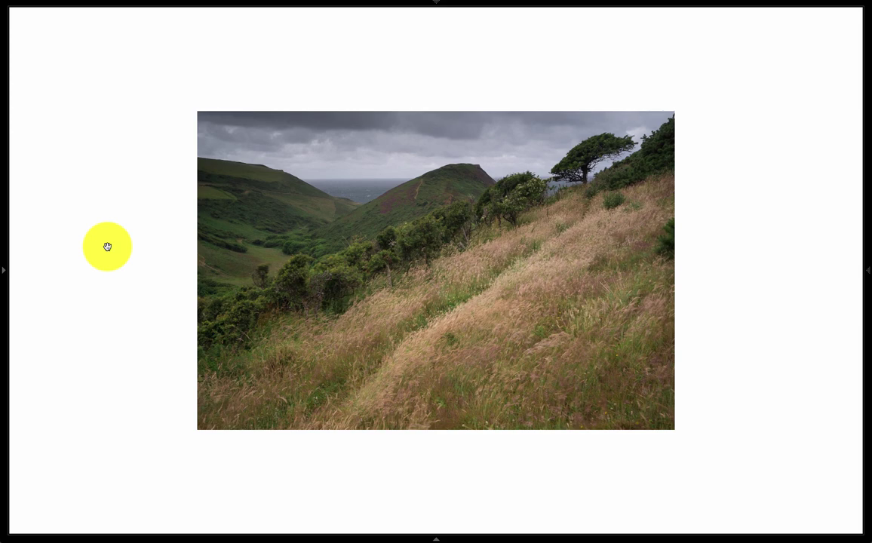
{"action": "key", "text": "shift+Tab"}
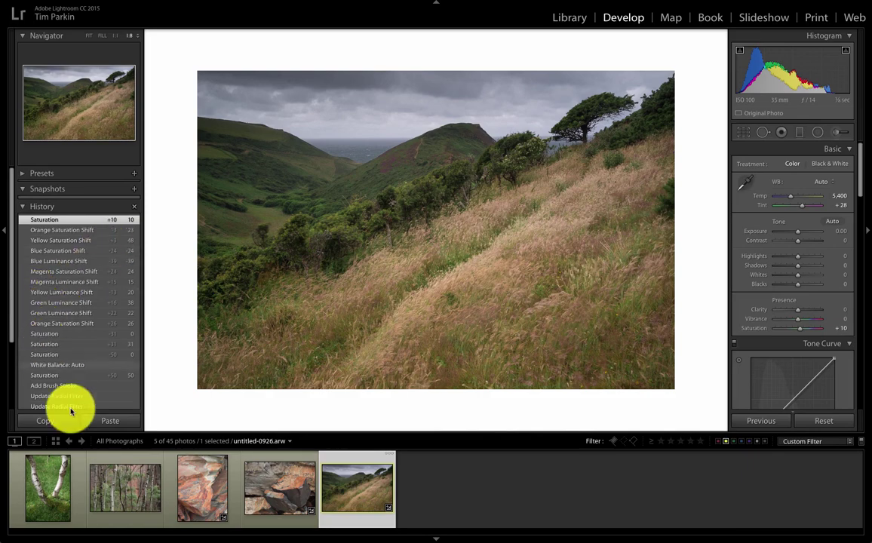
- Open the birch-trunk photo, check it at 1:1 and Fit, and hide all panels
{"action": "left_click", "coordinate": [55, 487]}
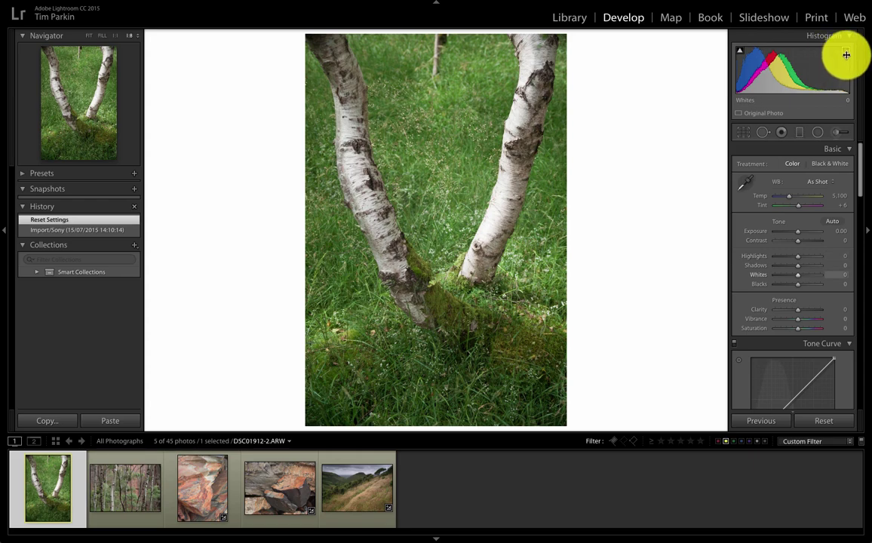
{"action": "key", "text": "shift+Tab"}
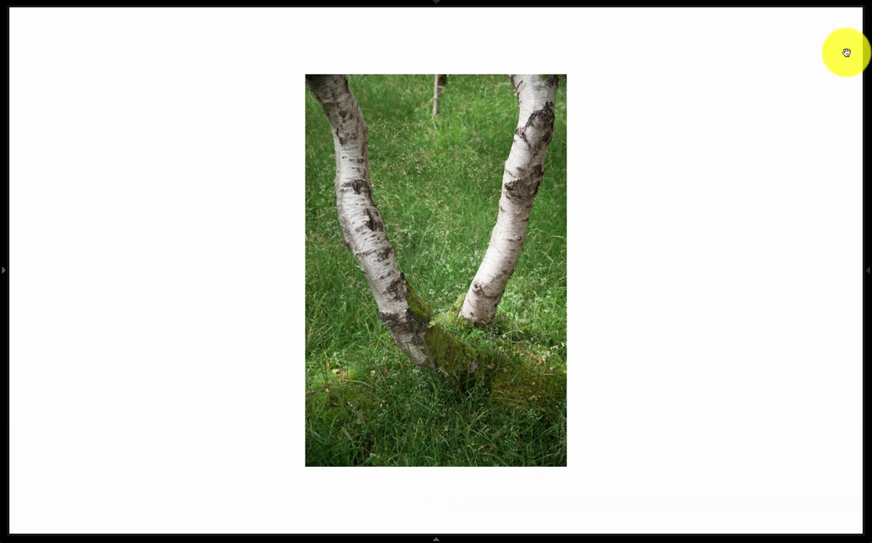
{"action": "key", "text": "shift+Tab"}
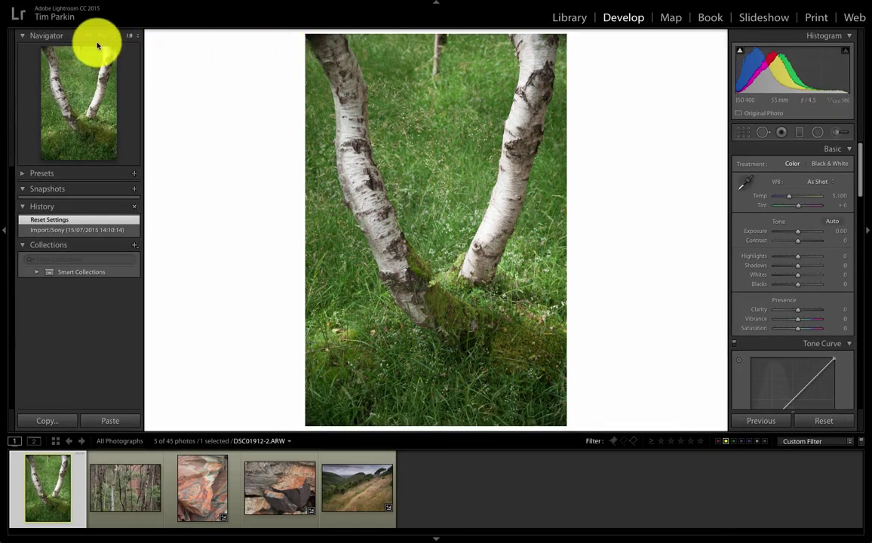
{"action": "left_click", "coordinate": [89, 36]}
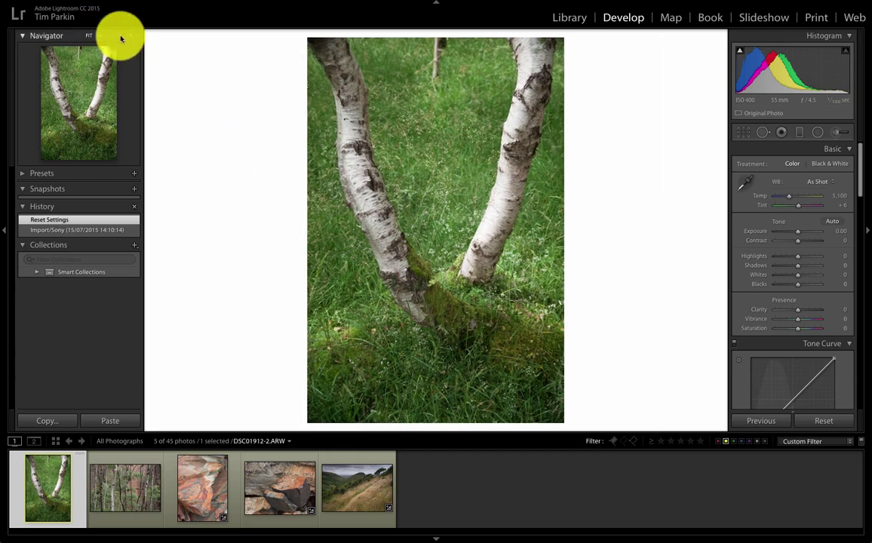
{"action": "left_click", "coordinate": [121, 36]}
{"action": "left_click", "coordinate": [87, 35]}
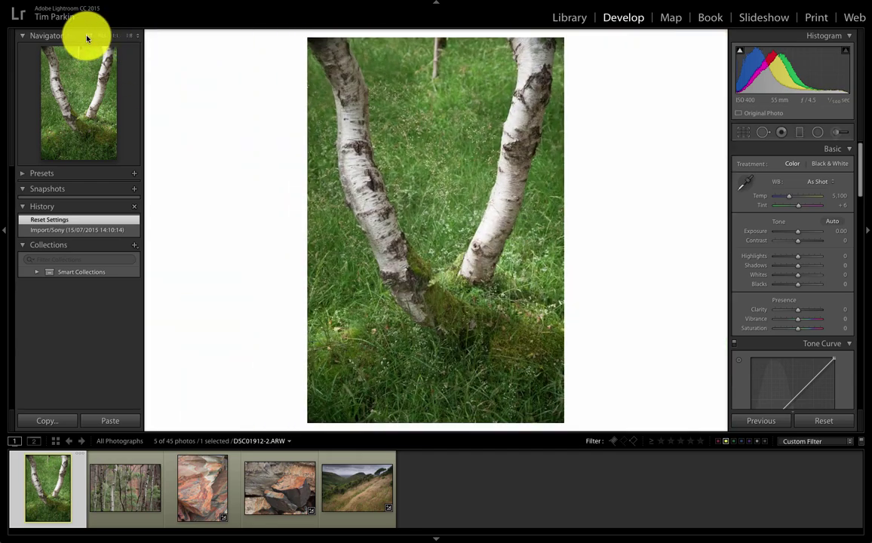
{"action": "key", "text": "shift+Tab"}
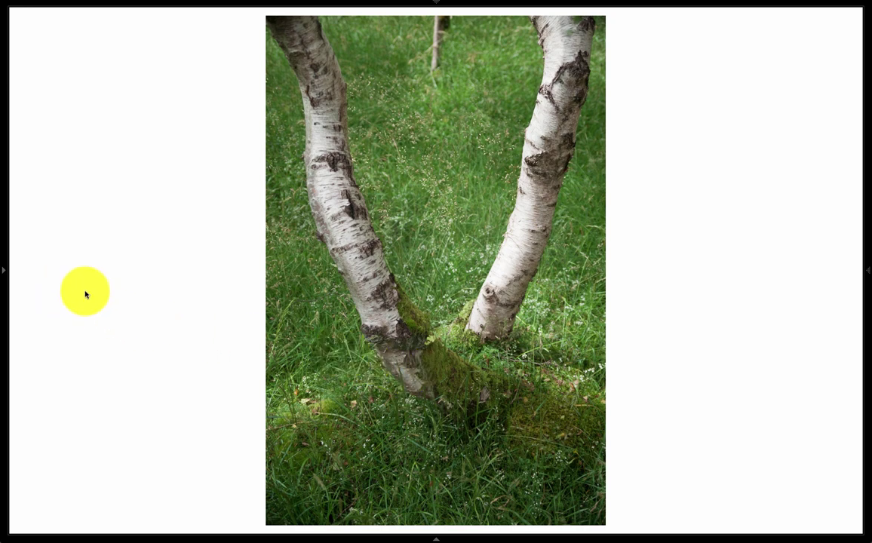
- In HSL Hue, shift Yellow to −67 and Green to +28
{"action": "left_click", "coordinate": [855, 272]}
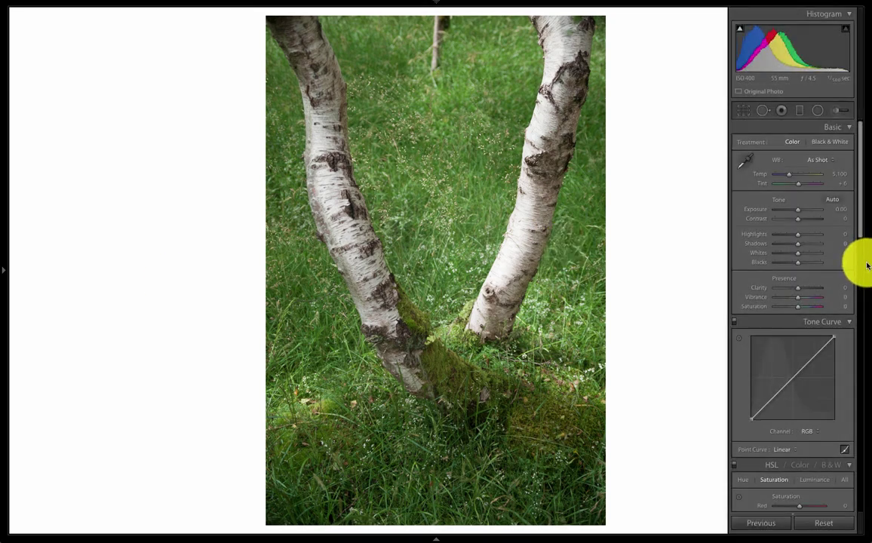
{"action": "scroll", "coordinate": [763, 326], "scroll_direction": "down", "scroll_amount": 6}
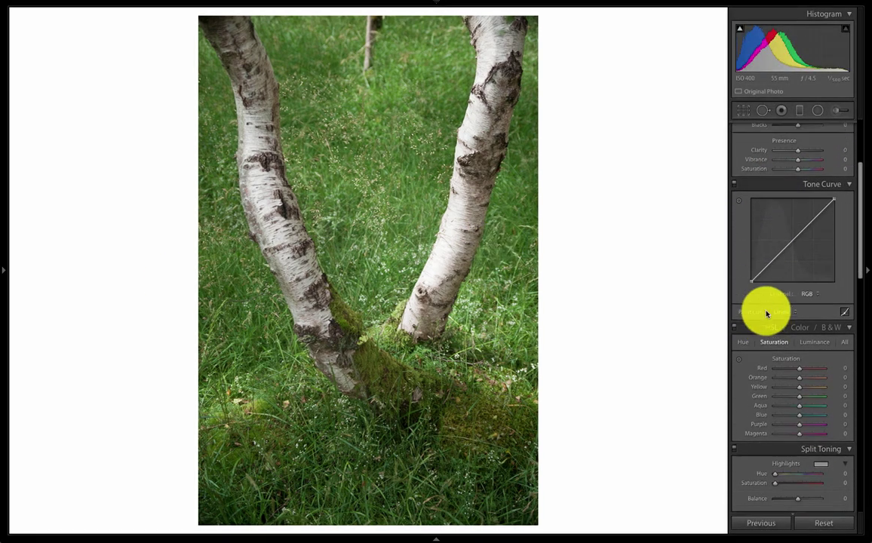
{"action": "scroll", "coordinate": [768, 312], "scroll_direction": "down", "scroll_amount": 2}
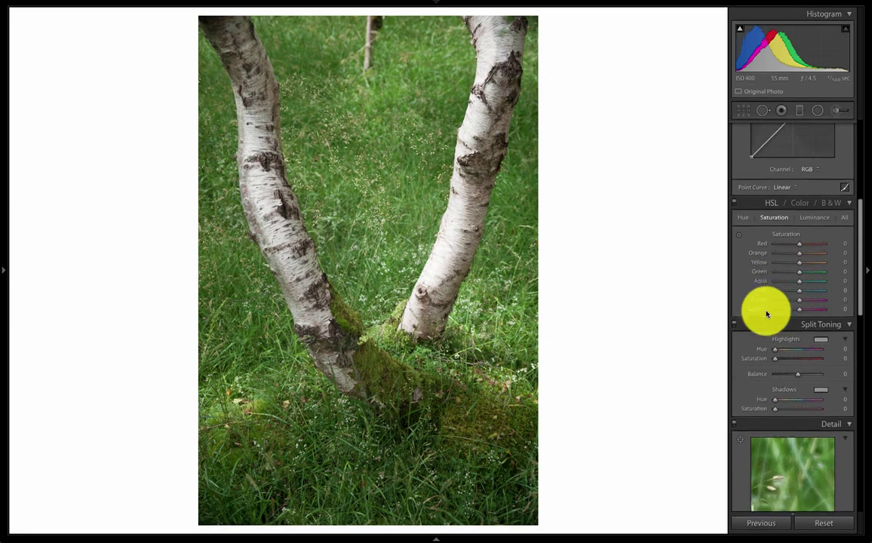
{"action": "left_click", "coordinate": [742, 214]}
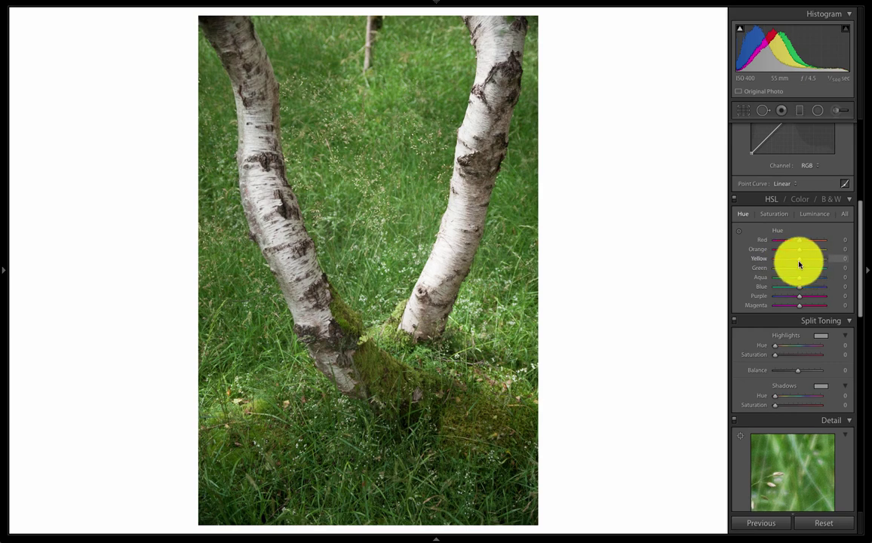
{"action": "mouse_move", "coordinate": [799, 263]}
{"action": "left_mouse_down"}
{"action": "mouse_move", "coordinate": [773, 265]}
{"action": "mouse_move", "coordinate": [799, 262]}
{"action": "mouse_move", "coordinate": [779, 264]}
{"action": "mouse_move", "coordinate": [806, 271]}
{"action": "left_mouse_up"}
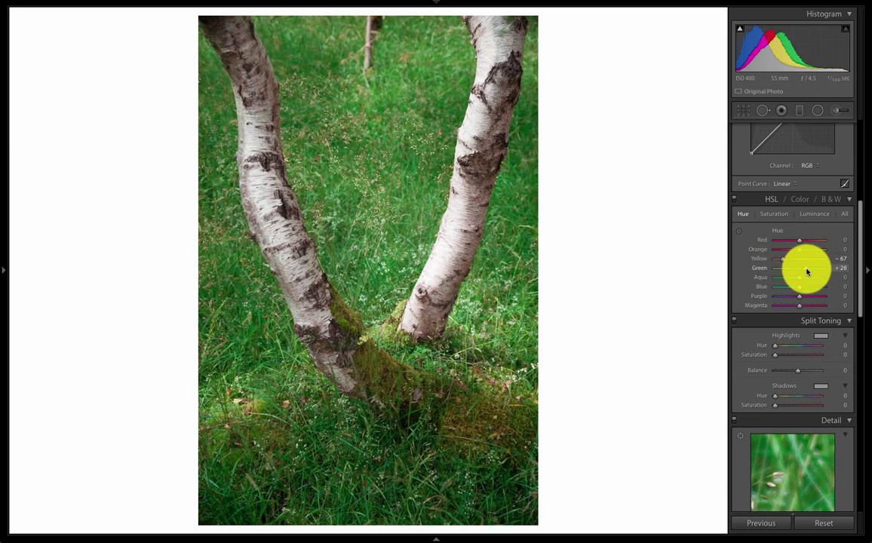
{"action": "scroll", "coordinate": [806, 270], "scroll_direction": "up", "scroll_amount": 8}
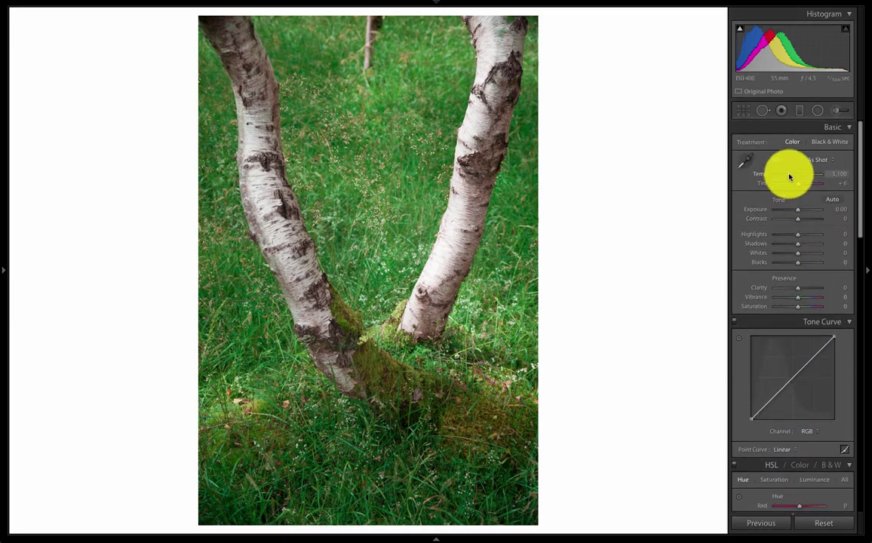
- Warm Temp to about 5,553 and ease the hues to Green +12, Yellow −45
{"action": "left_click_drag", "start_coordinate": [790, 176], "coordinate": [791, 176]}
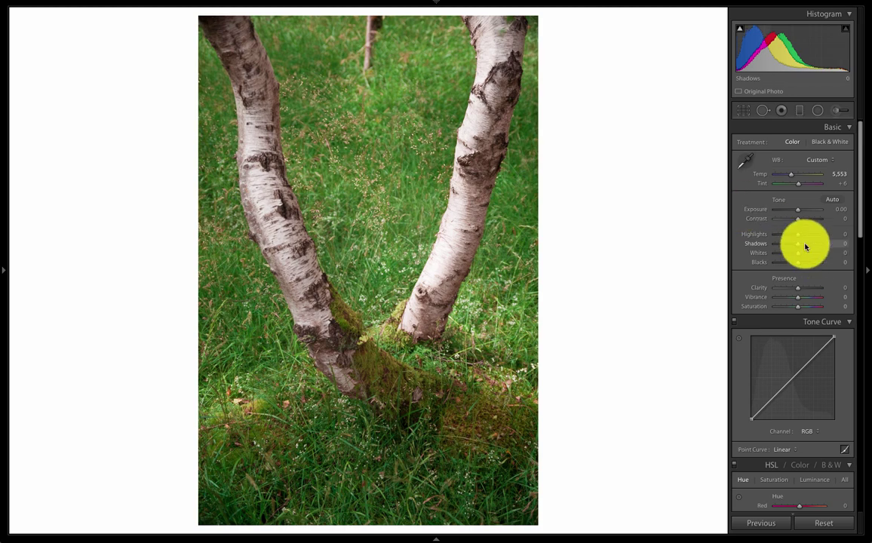
{"action": "scroll", "coordinate": [805, 246], "scroll_direction": "down", "scroll_amount": 10}
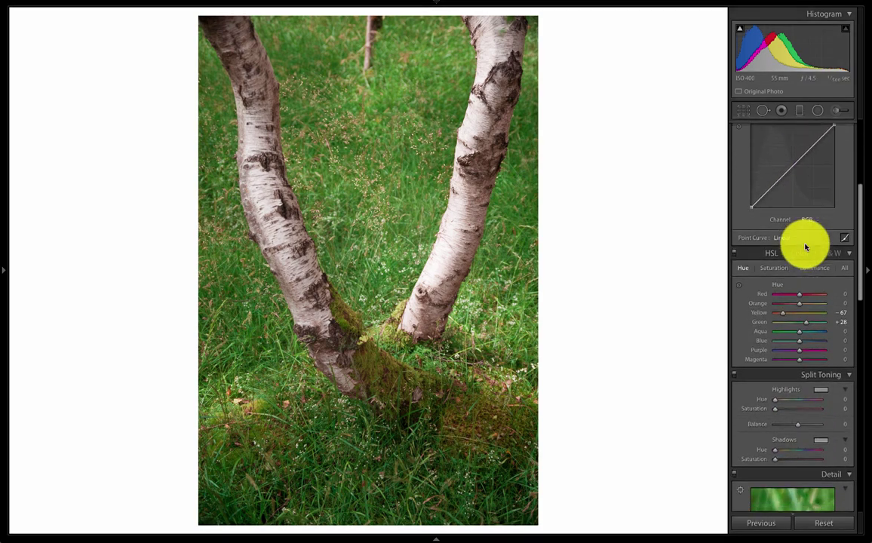
{"action": "scroll", "coordinate": [805, 247], "scroll_direction": "down", "scroll_amount": 1}
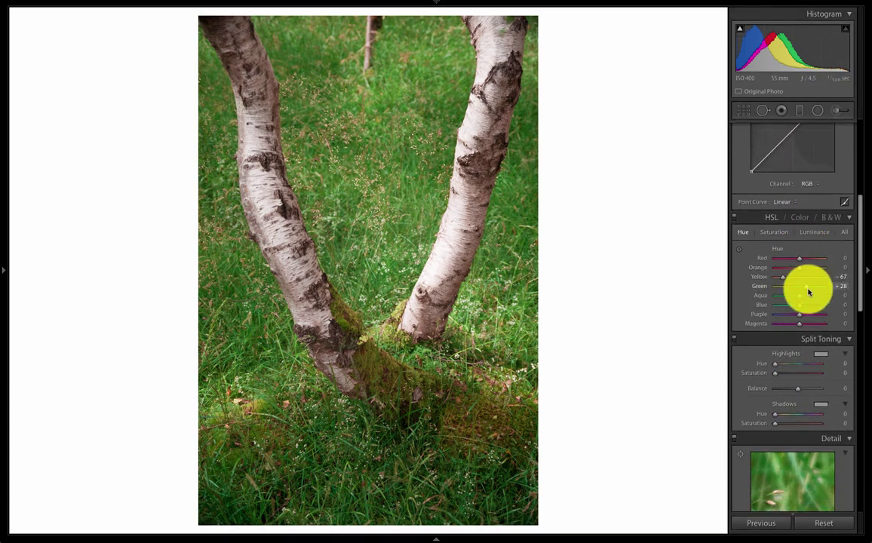
{"action": "left_click_drag", "start_coordinate": [808, 289], "coordinate": [804, 290]}
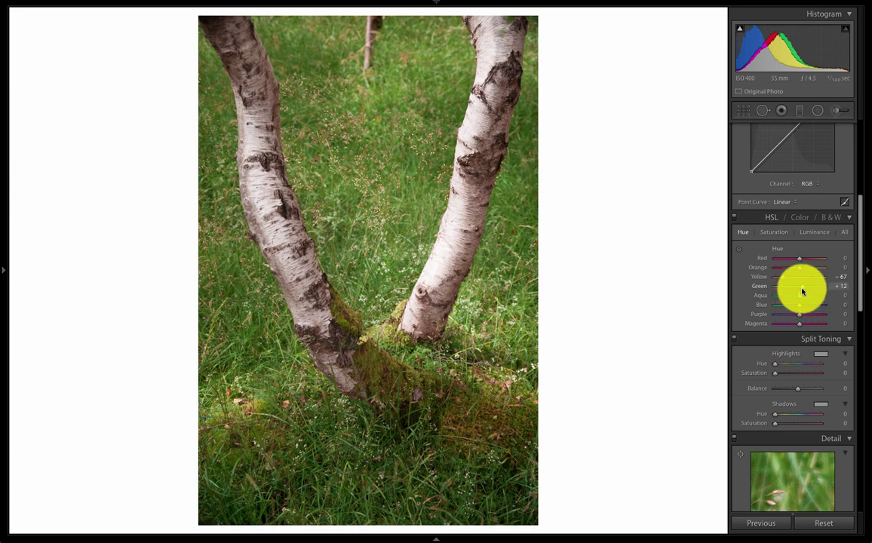
{"action": "left_click_drag", "start_coordinate": [782, 279], "coordinate": [789, 281]}
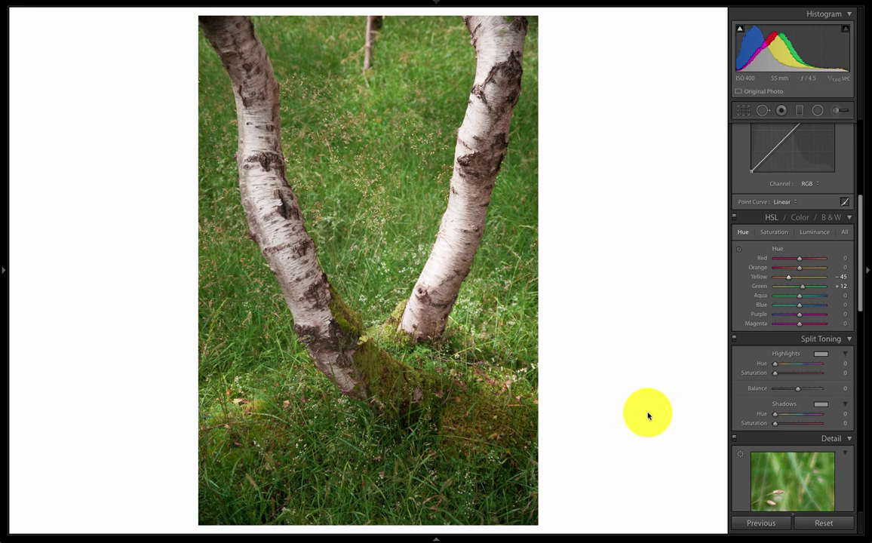
- Open the birch forest photo from the filmstrip with panels hidden
{"action": "key", "text": "shift+Tab"}
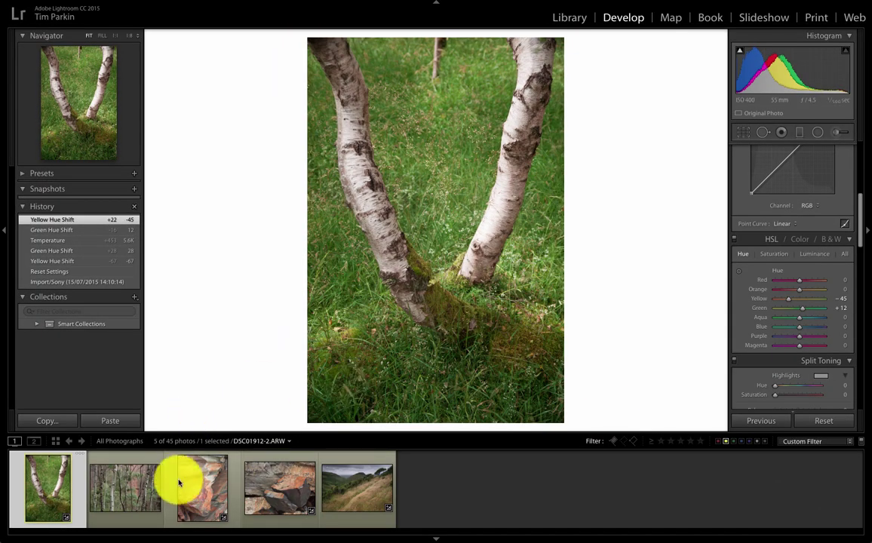
{"action": "left_click", "coordinate": [122, 492]}
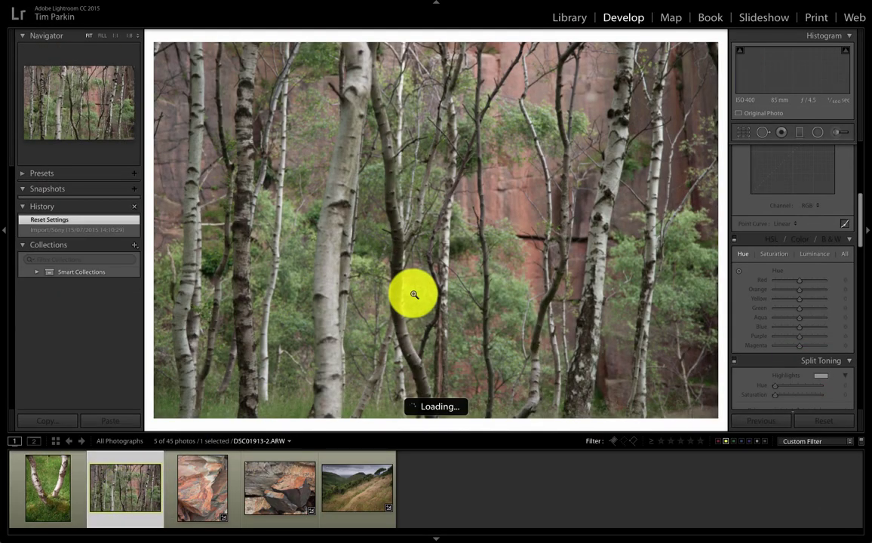
{"action": "key", "text": "shift+Tab"}
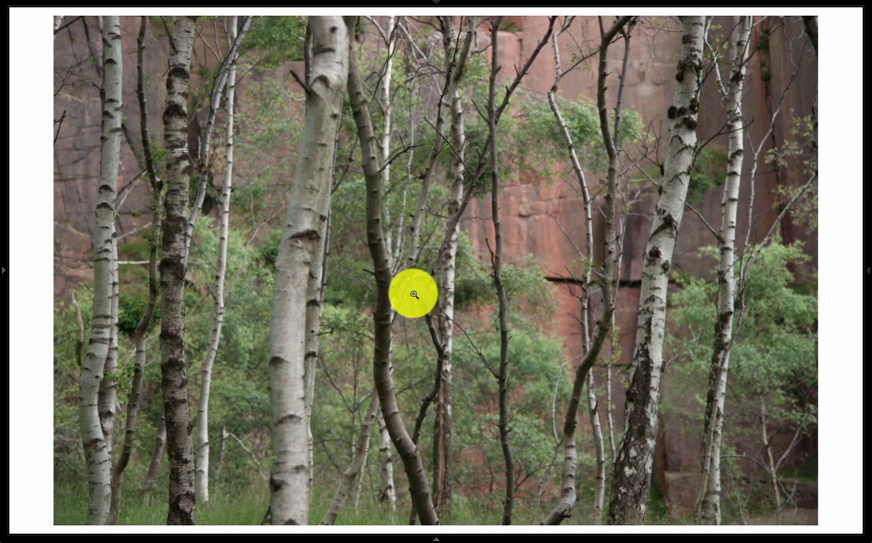
- Show HSL Saturation and activate its on-image targeted adjustment tool
{"action": "left_click", "coordinate": [868, 213]}
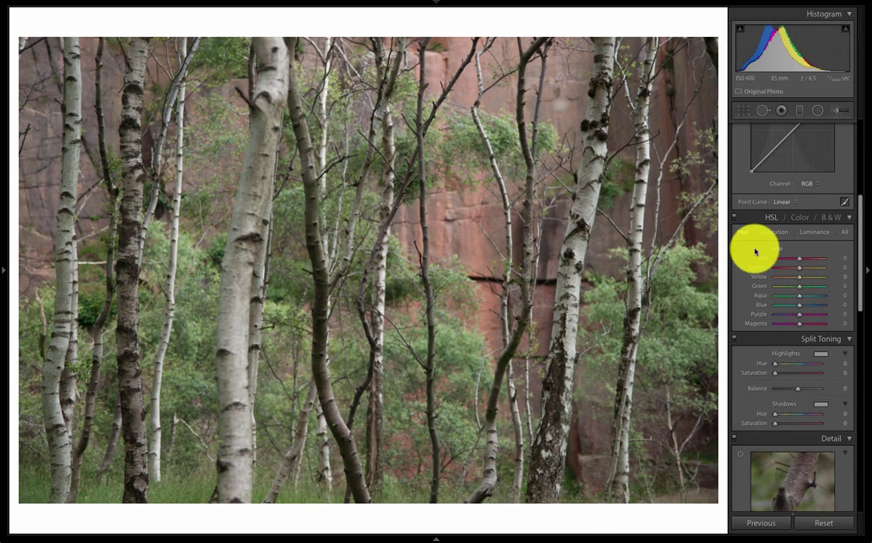
{"action": "left_click", "coordinate": [774, 231]}
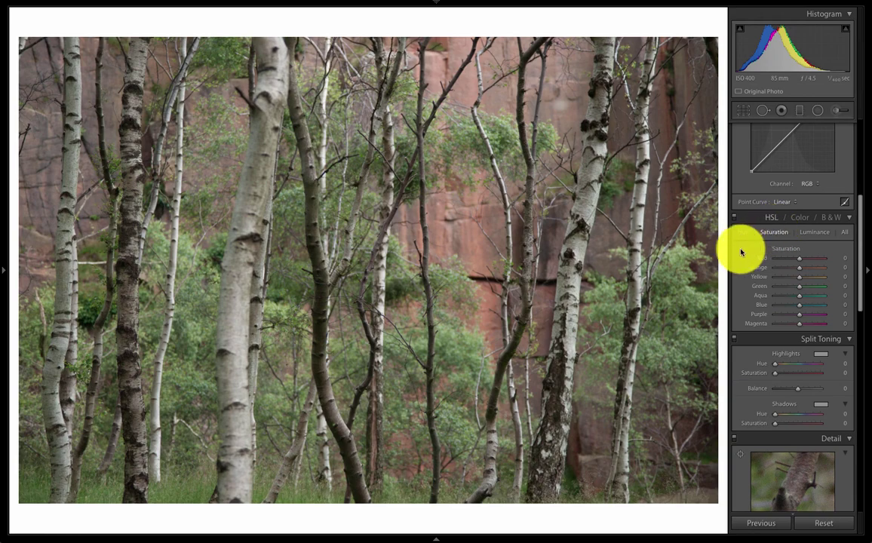
{"action": "left_click", "coordinate": [739, 250]}
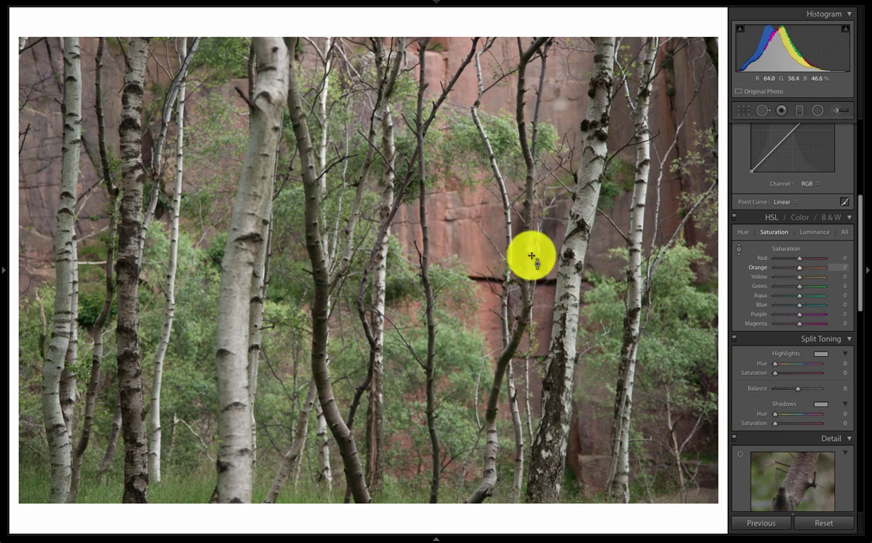
- Warm the Temp slider to about 5,613, then settle it at 5,401 for a Custom white balance
{"action": "scroll", "coordinate": [753, 249], "scroll_direction": "up", "scroll_amount": 6}
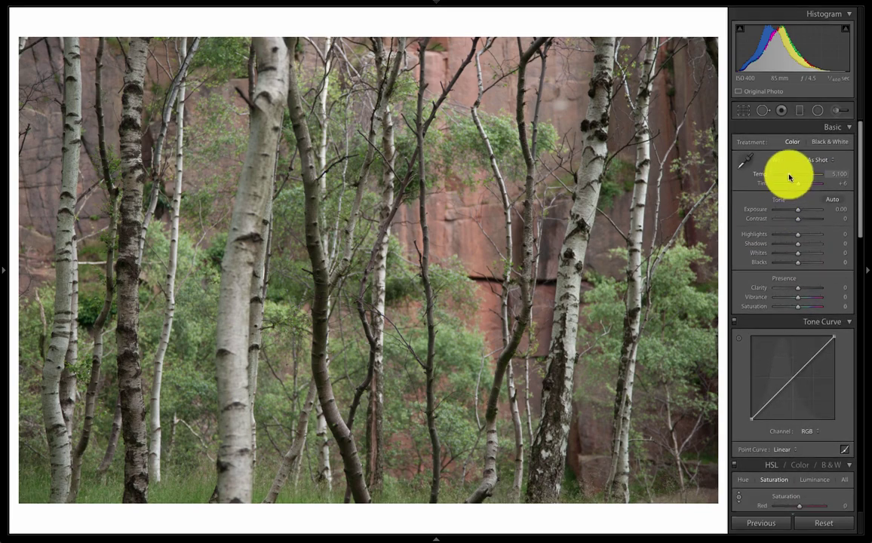
{"action": "left_click_drag", "start_coordinate": [788, 175], "coordinate": [791, 177]}
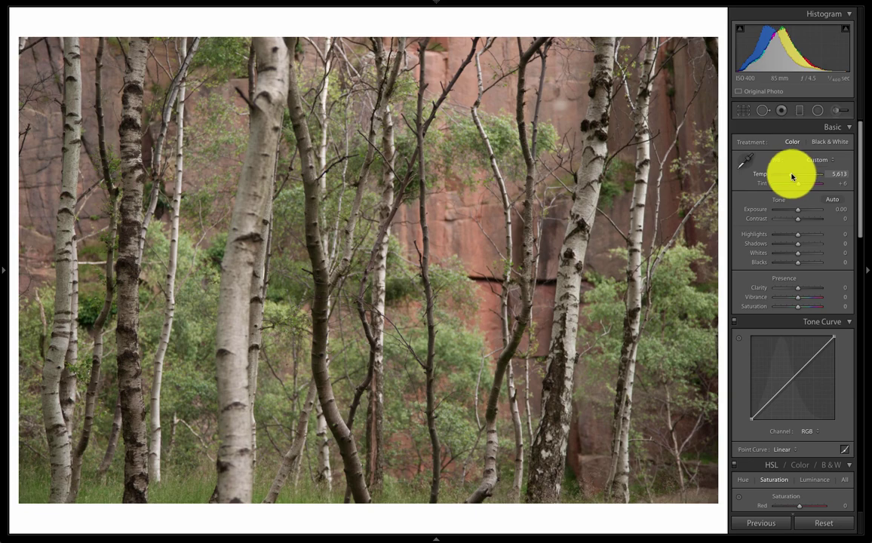
{"action": "left_click_drag", "start_coordinate": [791, 177], "coordinate": [791, 176]}
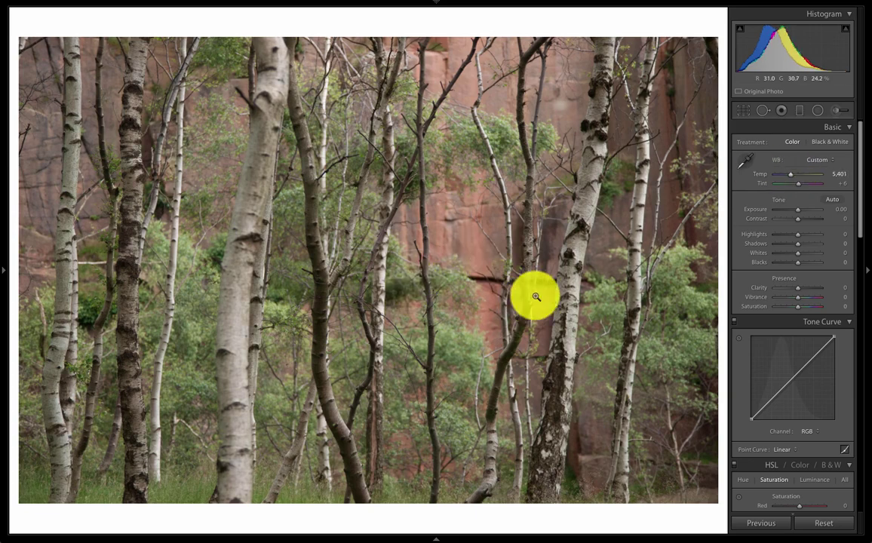
{"action": "scroll", "coordinate": [788, 361], "scroll_direction": "down", "scroll_amount": 4}
{"action": "scroll", "coordinate": [789, 360], "scroll_direction": "down", "scroll_amount": 3}
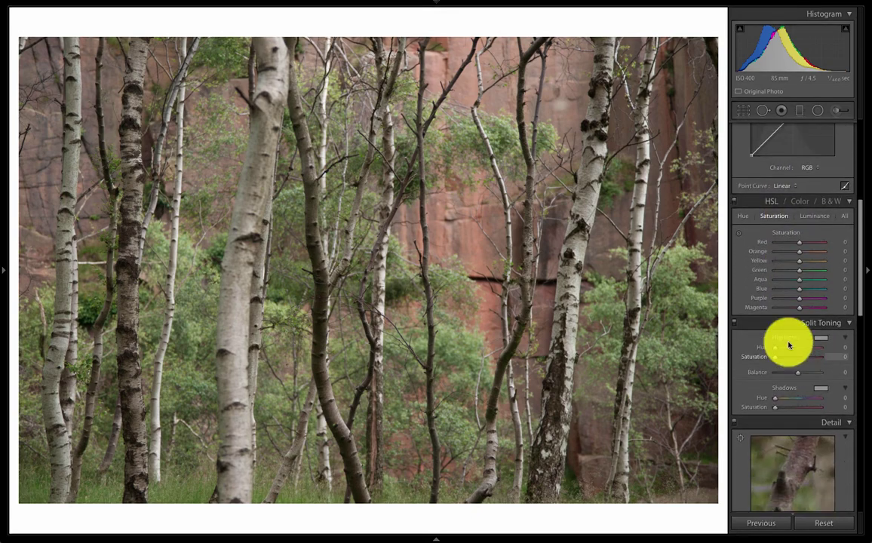
- Boost the rock's saturation to Orange +19 and Yellow +25 with the HSL targeted adjustment tool
{"action": "left_click", "coordinate": [739, 233]}
{"action": "mouse_move", "coordinate": [593, 234]}
{"action": "left_mouse_down"}
{"action": "mouse_move", "coordinate": [463, 241]}
{"action": "mouse_move", "coordinate": [464, 233]}
{"action": "mouse_move", "coordinate": [491, 264]}
{"action": "mouse_move", "coordinate": [449, 343]}
{"action": "left_mouse_up"}
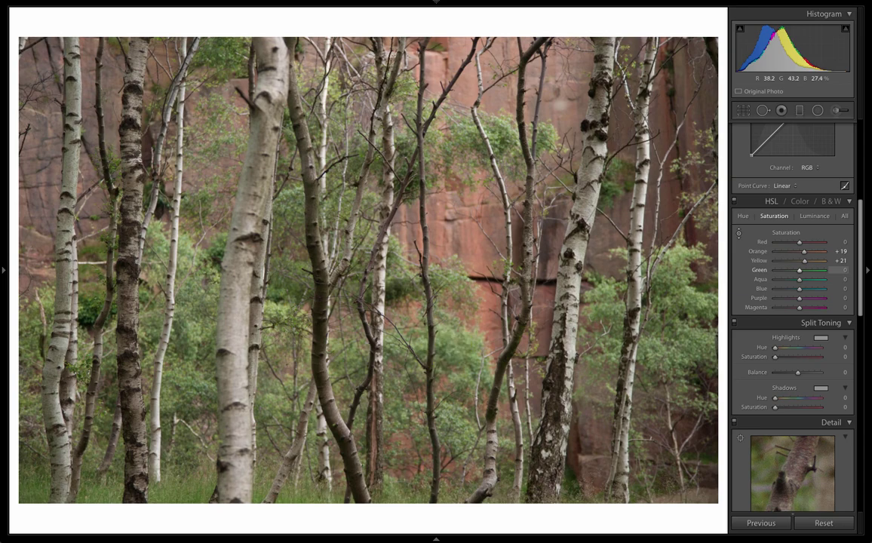
{"action": "key", "text": "Up"}
{"action": "key", "text": "Up"}
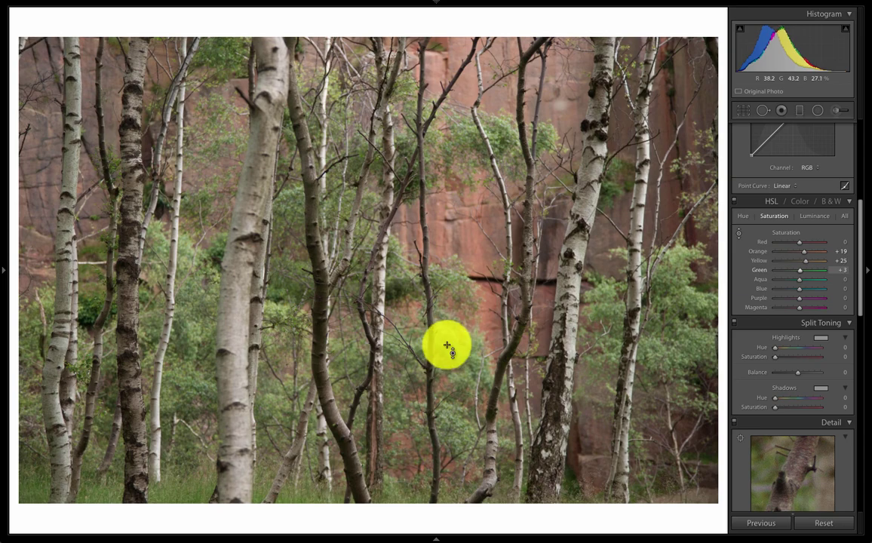
- Shift the hues to Orange −11, Yellow −22 and Green +2
{"action": "left_click", "coordinate": [741, 215]}
{"action": "left_click", "coordinate": [739, 233]}
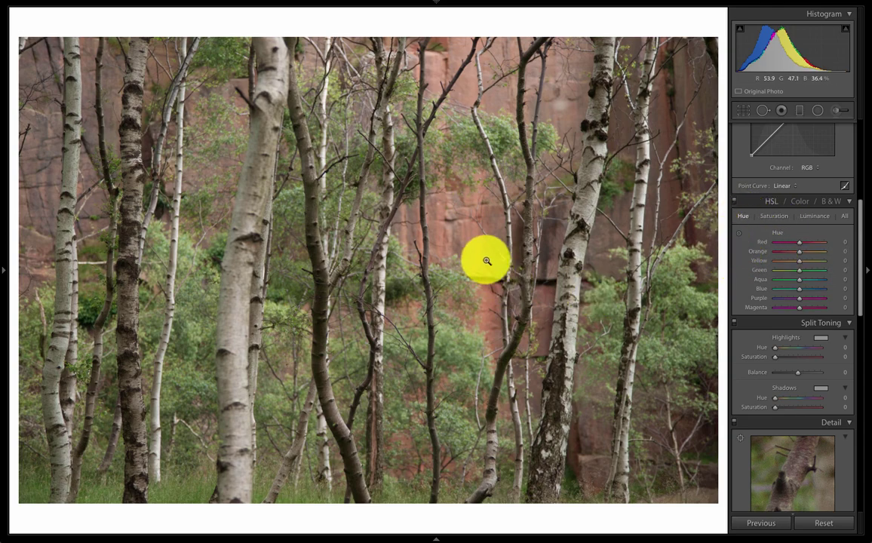
{"action": "left_click", "coordinate": [738, 233]}
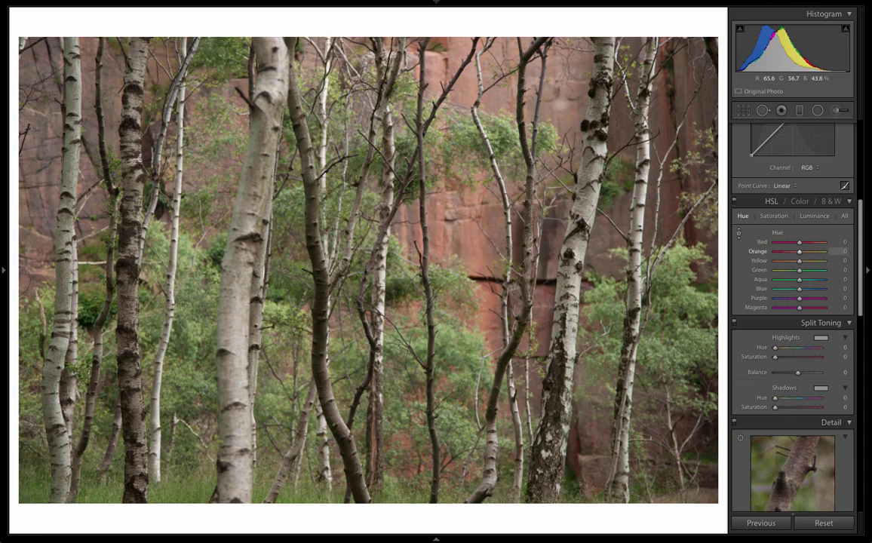
{"action": "left_click_drag", "start_coordinate": [685, 48], "coordinate": [685, 80]}
{"action": "left_click_drag", "start_coordinate": [477, 250], "coordinate": [407, 312]}
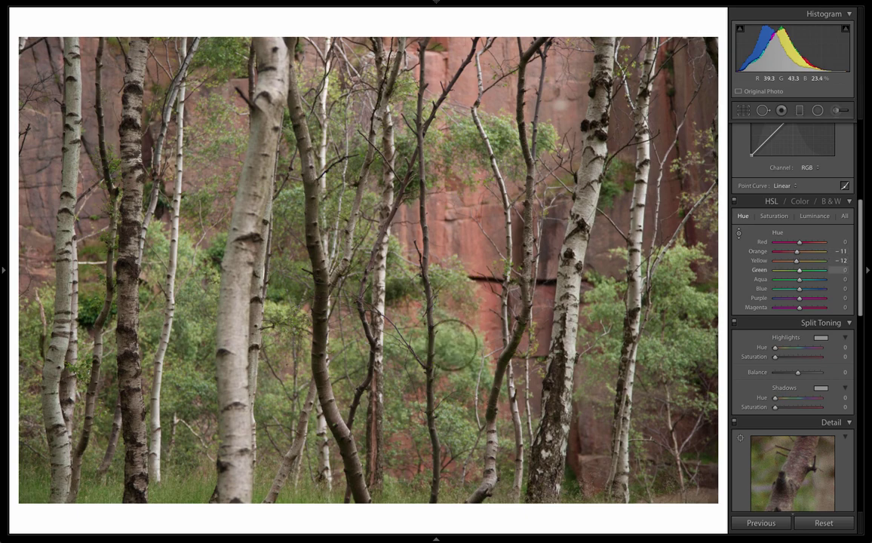
{"action": "left_click_drag", "start_coordinate": [719, 236], "coordinate": [721, 245]}
{"action": "left_click_drag", "start_coordinate": [450, 341], "coordinate": [451, 346]}
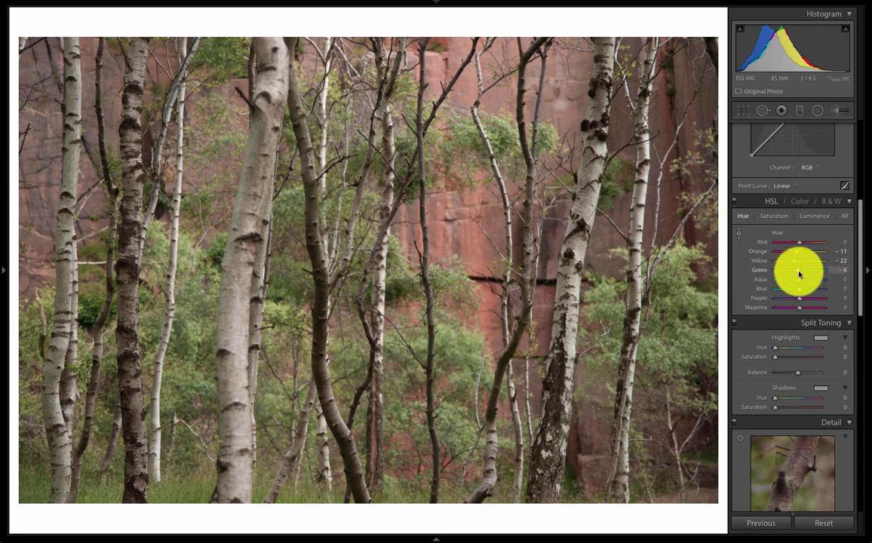
{"action": "left_click_drag", "start_coordinate": [799, 273], "coordinate": [801, 275]}
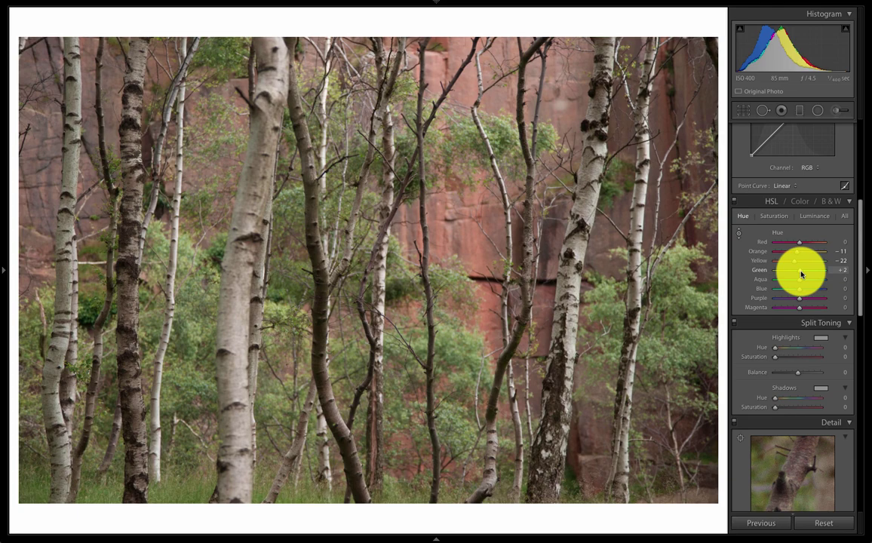
- Compare the photo before and after the hue shifts using History panel entries
{"action": "left_click", "coordinate": [6, 275]}
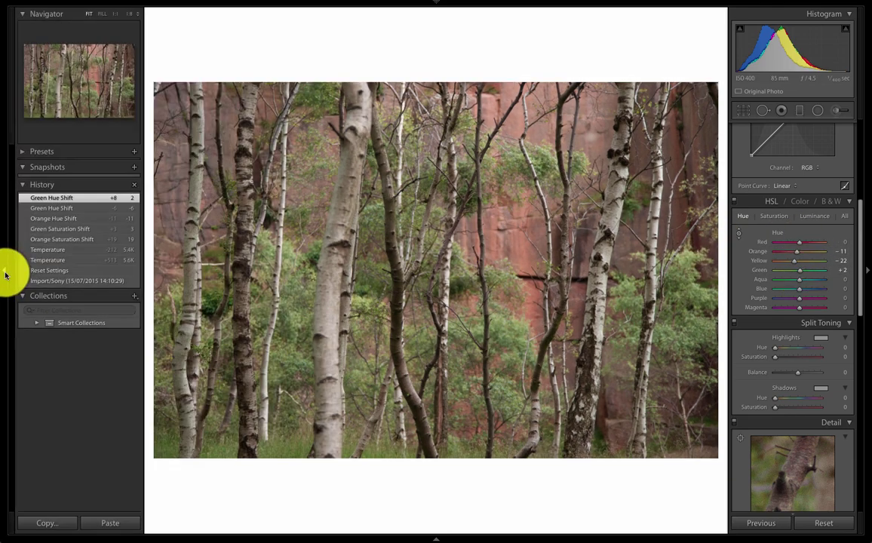
{"action": "left_click", "coordinate": [47, 239]}
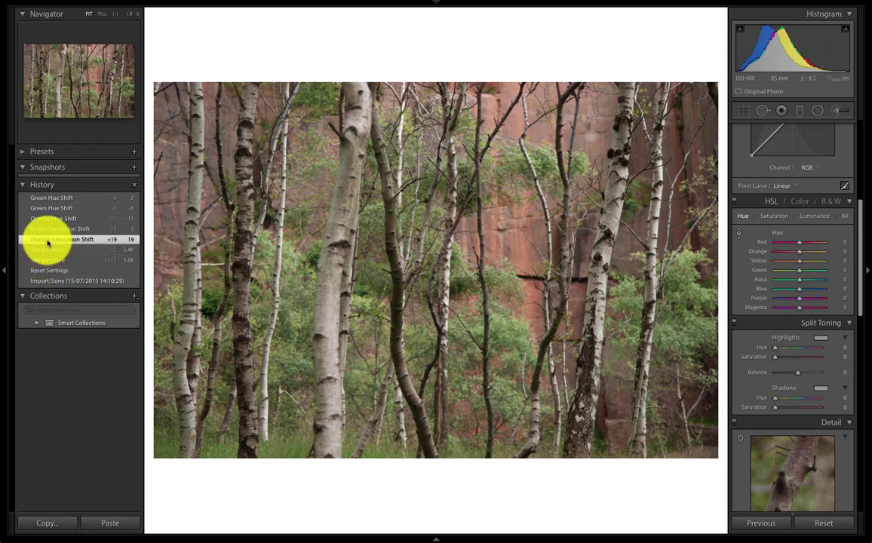
{"action": "left_click", "coordinate": [54, 198]}
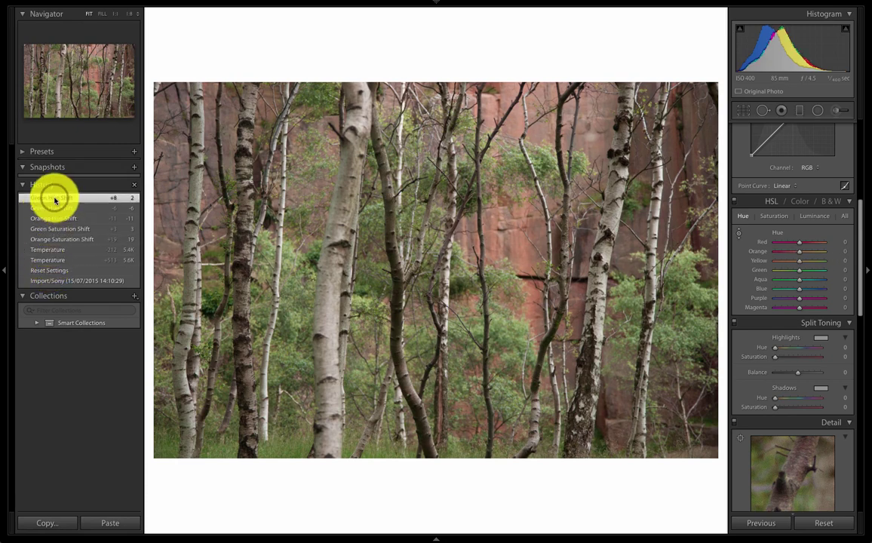
{"action": "left_click", "coordinate": [54, 239]}
{"action": "left_click", "coordinate": [58, 198]}
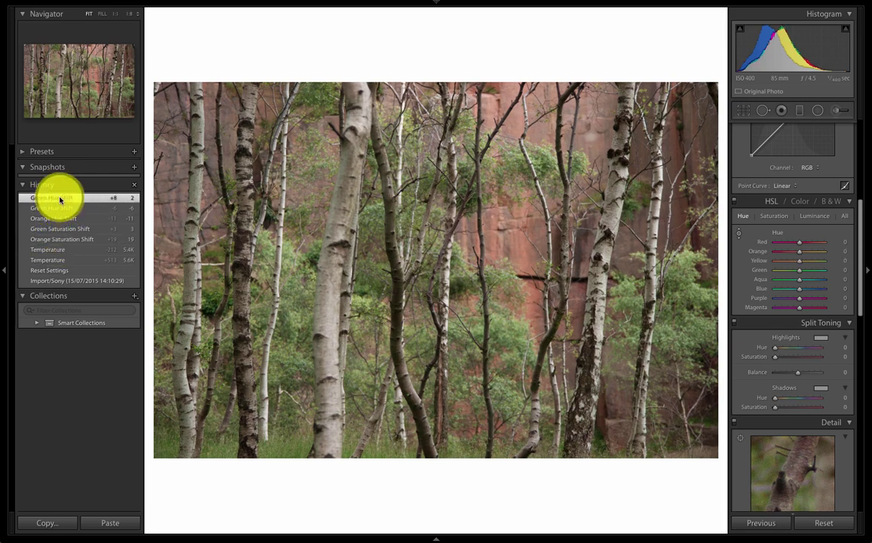
{"action": "left_click", "coordinate": [57, 238]}
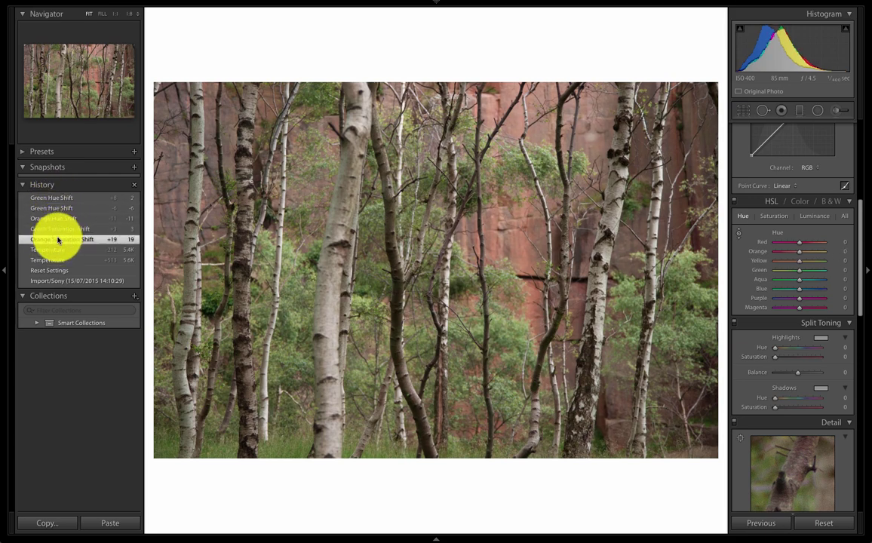
{"action": "left_click", "coordinate": [63, 199]}
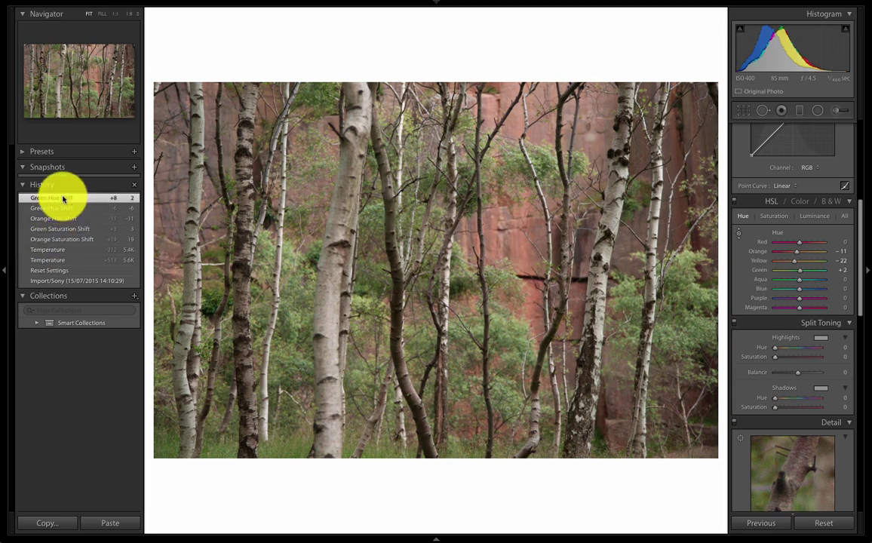
{"action": "left_click", "coordinate": [63, 240]}
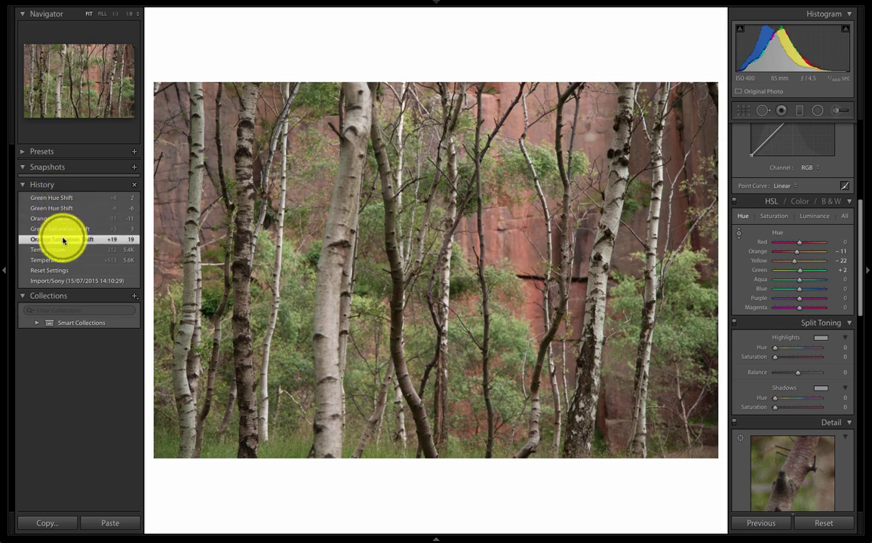
{"action": "left_click", "coordinate": [58, 199]}
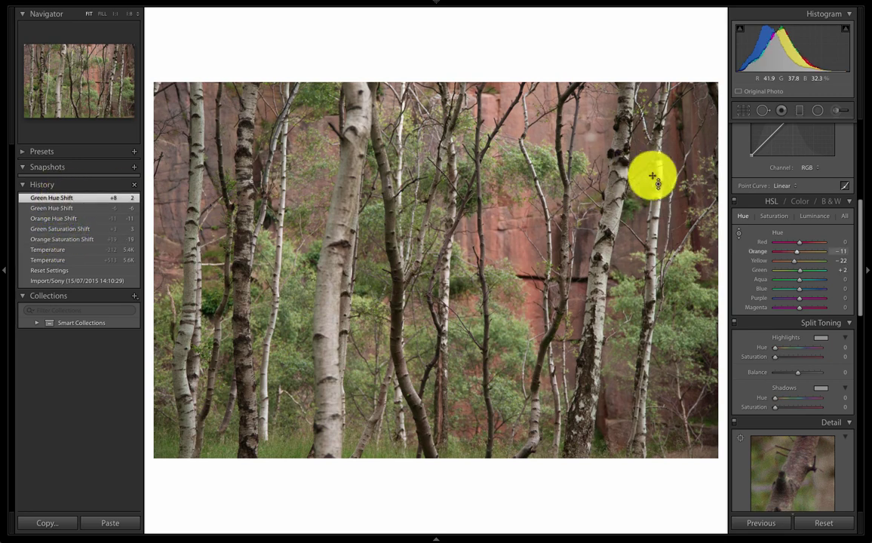
- Lower Green luminance to −27 in HSL Luminance to darken the foliage
{"action": "left_click", "coordinate": [814, 217]}
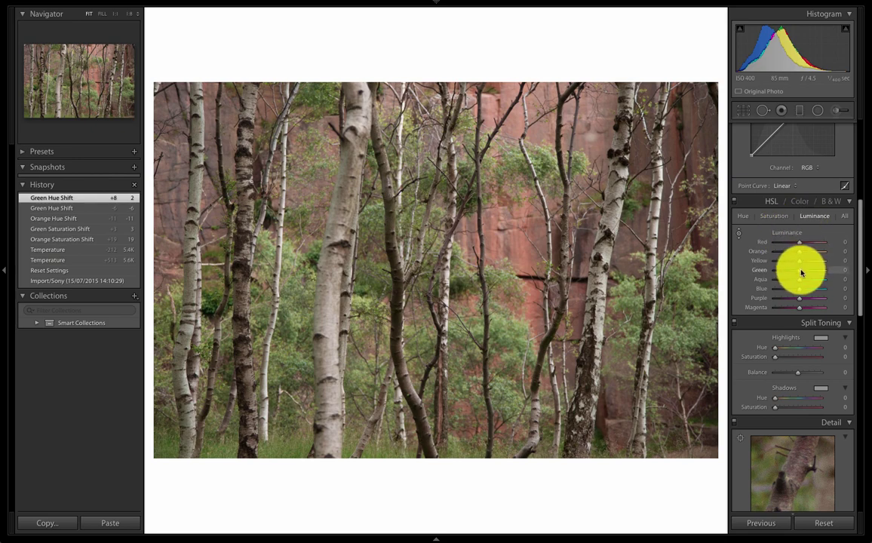
{"action": "mouse_move", "coordinate": [800, 273]}
{"action": "left_mouse_down"}
{"action": "mouse_move", "coordinate": [779, 289]}
{"action": "mouse_move", "coordinate": [794, 281]}
{"action": "left_mouse_up"}
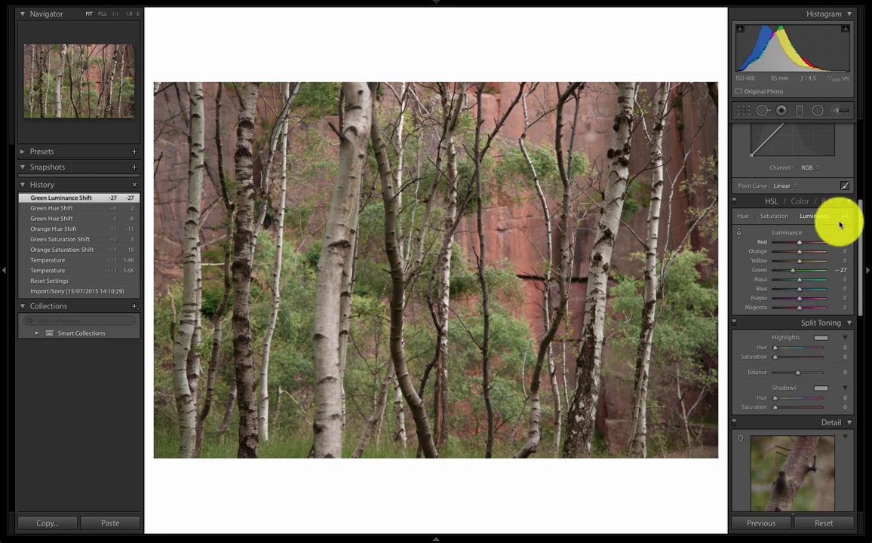
- Collapse the left panel group (Navigator, Presets, History, Collections) to widen the photo view
{"action": "scroll", "coordinate": [859, 195], "scroll_direction": "up", "scroll_amount": 5}
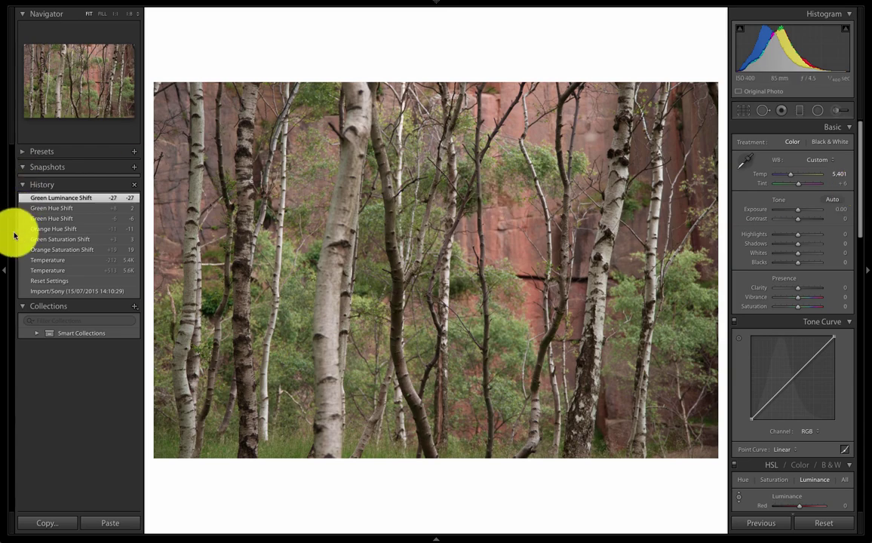
{"action": "left_click", "coordinate": [5, 274]}
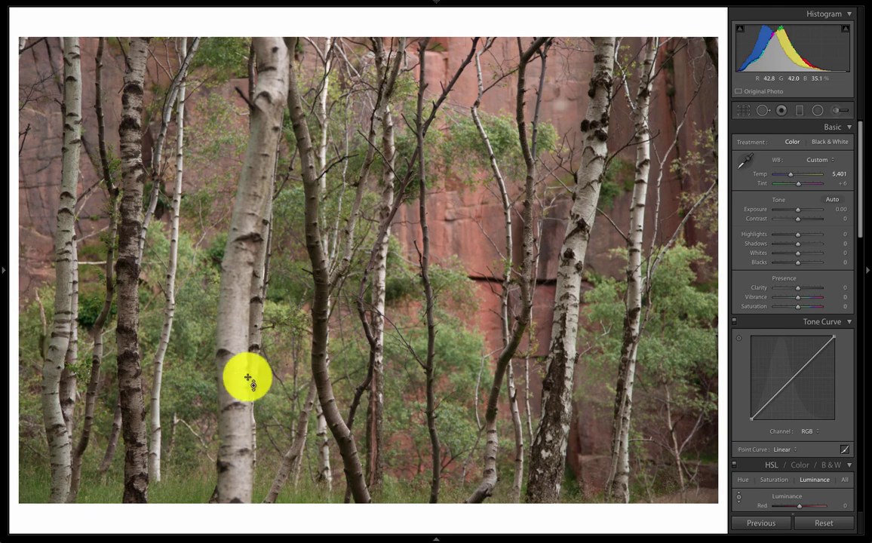
- Switch to the layered red-and-grey rock close-up from the filmstrip, then hide the filmstrip
{"action": "left_click", "coordinate": [433, 530]}
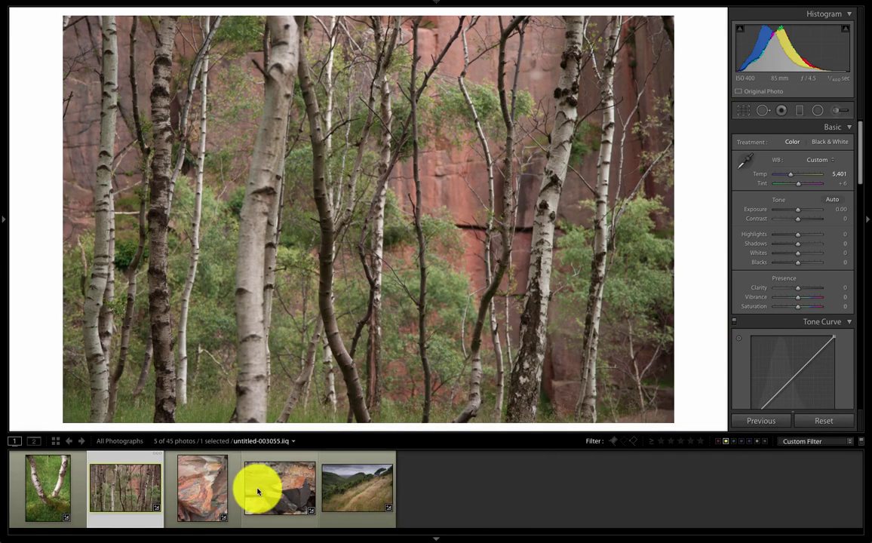
{"action": "left_click", "coordinate": [204, 492]}
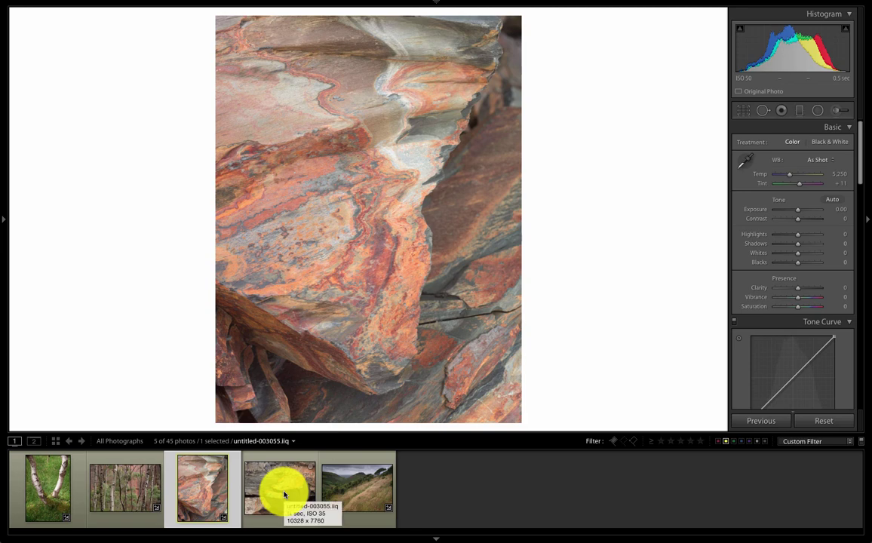
{"action": "left_click", "coordinate": [441, 538]}
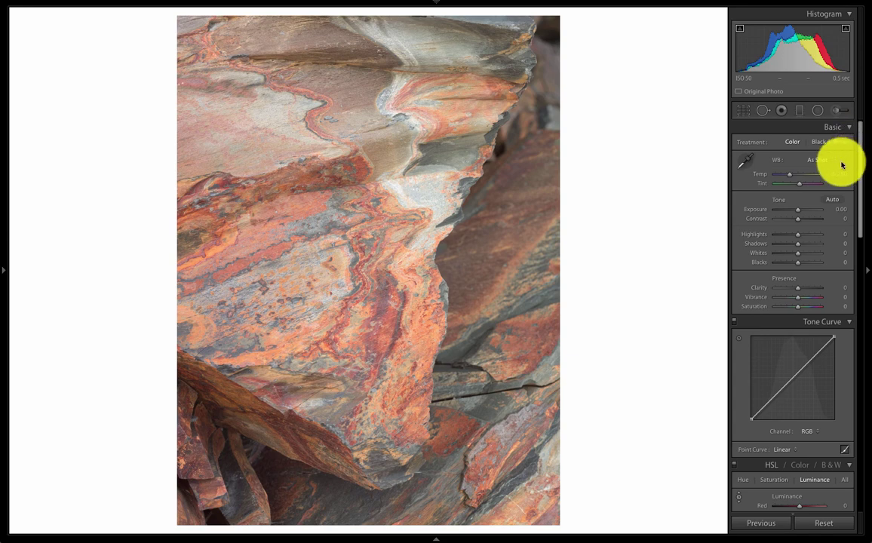
- Set Saturation to +55 and change white balance to Auto (Temp 4,050, Tint 0)
{"action": "left_click", "coordinate": [809, 307]}
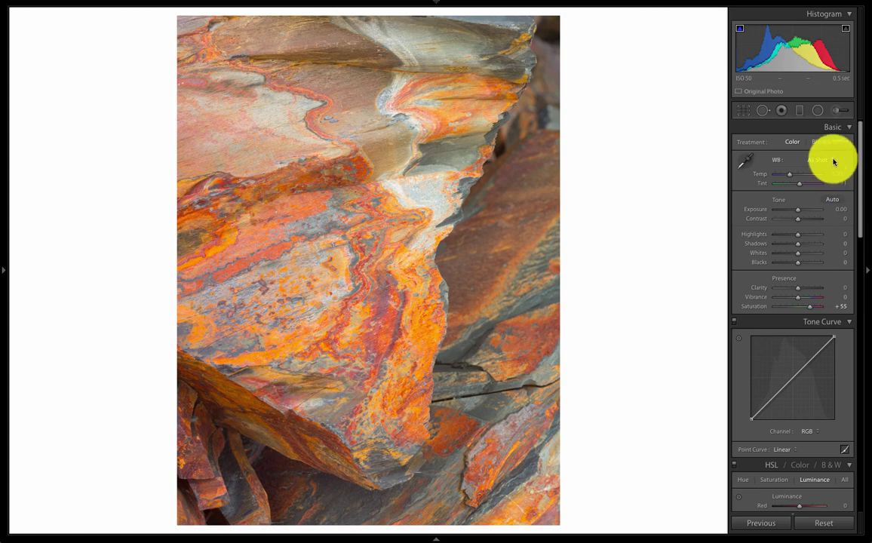
{"action": "left_click", "coordinate": [834, 161]}
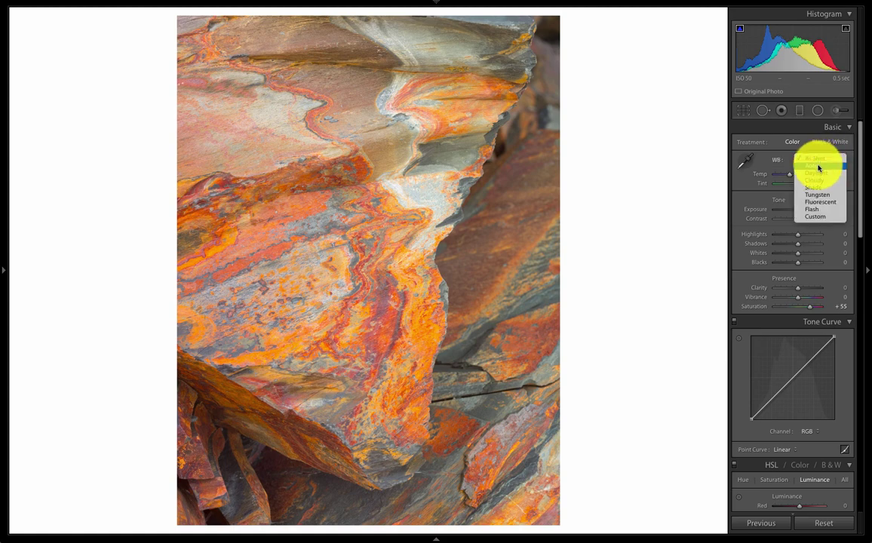
{"action": "left_click", "coordinate": [819, 166]}
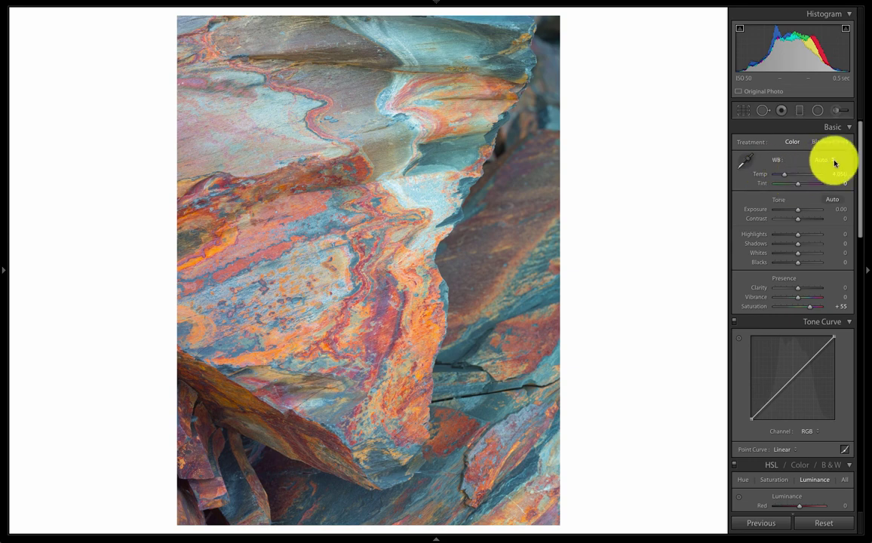
- Reset Saturation to 0 and bring the HSL Luminance and Split Toning panels into view
{"action": "double_click", "coordinate": [810, 307]}
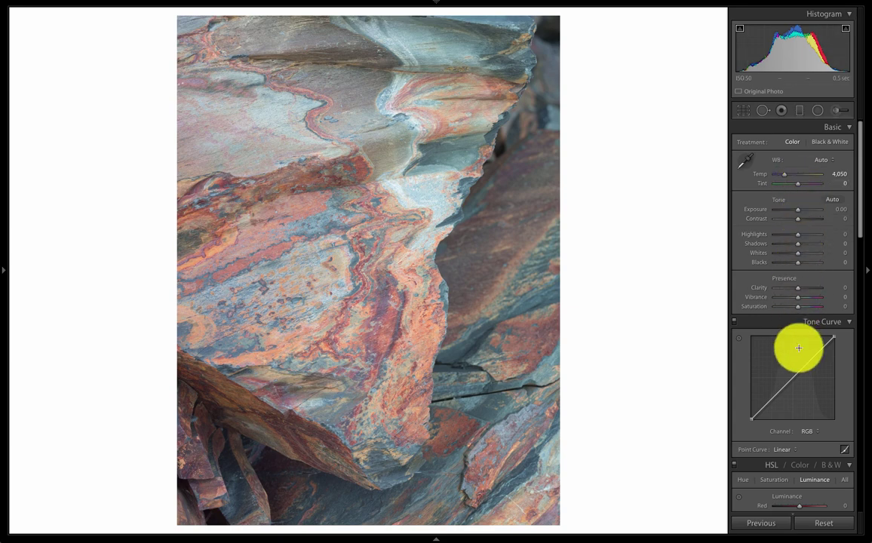
{"action": "scroll", "coordinate": [799, 349], "scroll_direction": "down", "scroll_amount": 5}
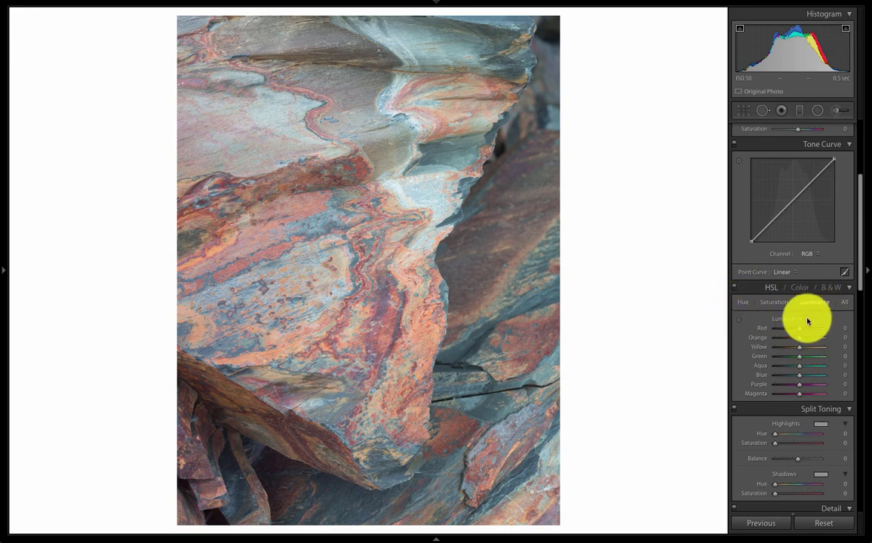
{"action": "left_click", "coordinate": [739, 319]}
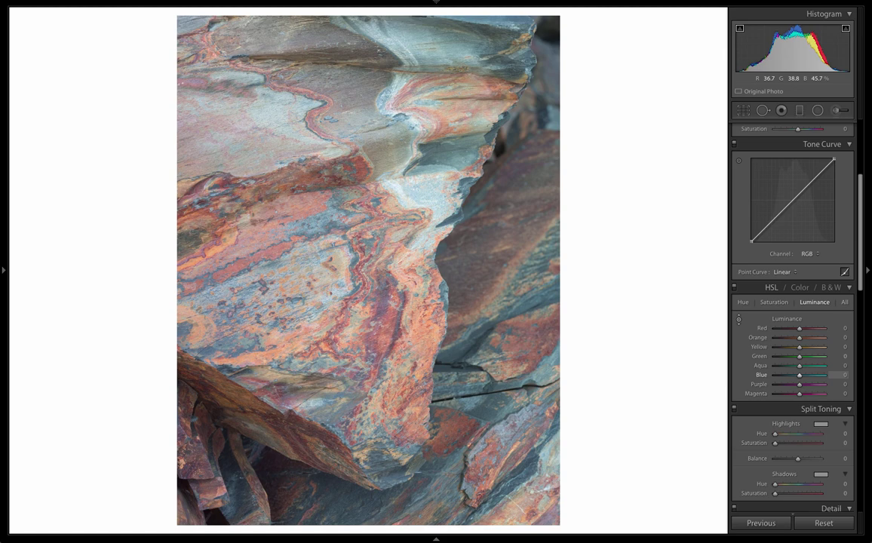
{"action": "left_click_drag", "start_coordinate": [400, 182], "coordinate": [400, 231]}
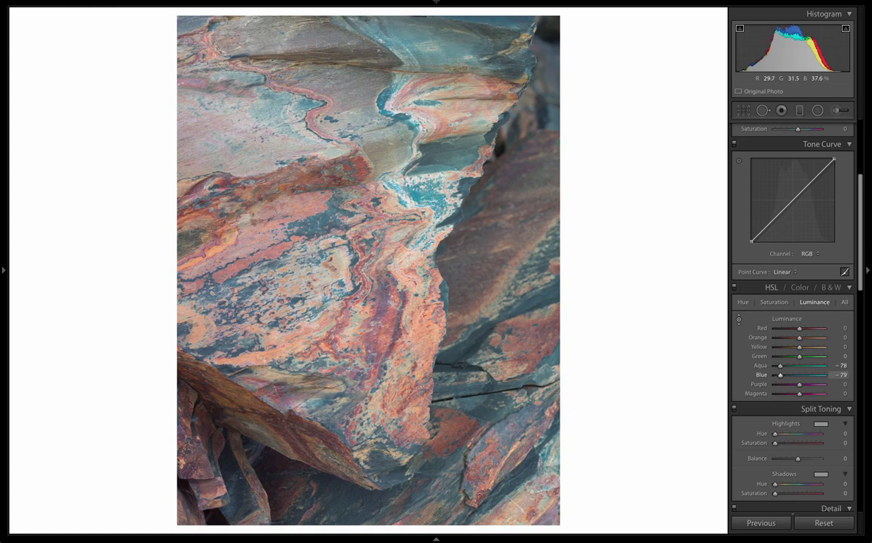
{"action": "double_click", "coordinate": [780, 373]}
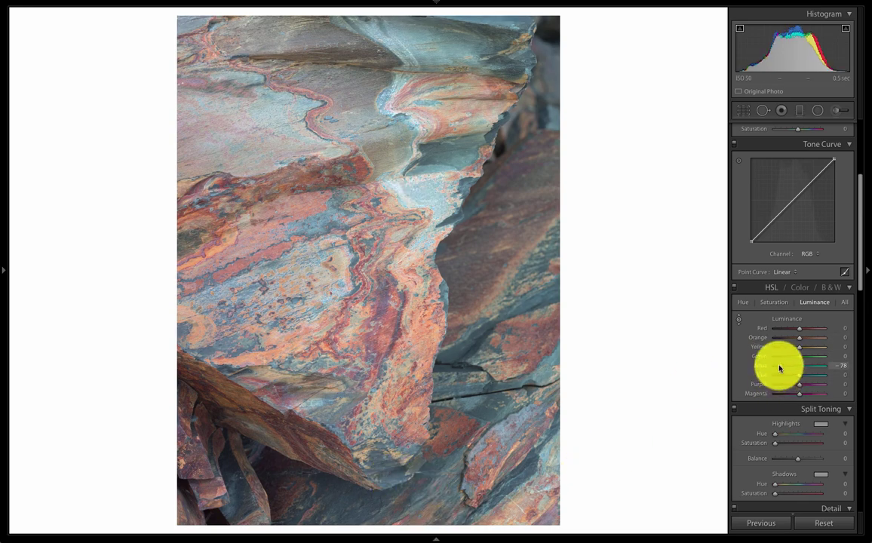
{"action": "double_click", "coordinate": [779, 367]}
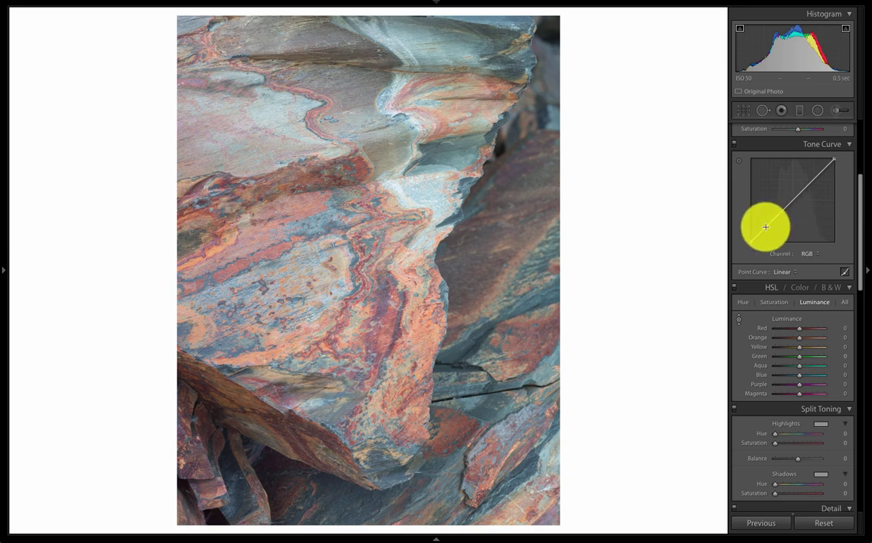
- Pull the tone curve's shadows down and set a highlight point at 80.8 / 80.4%
{"action": "left_click_drag", "start_coordinate": [766, 227], "coordinate": [760, 239]}
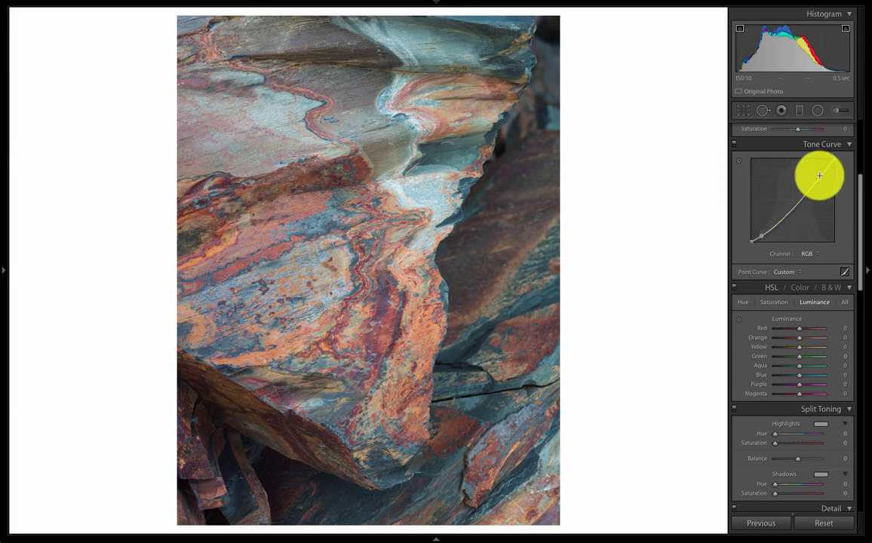
{"action": "left_click_drag", "start_coordinate": [819, 176], "coordinate": [819, 166]}
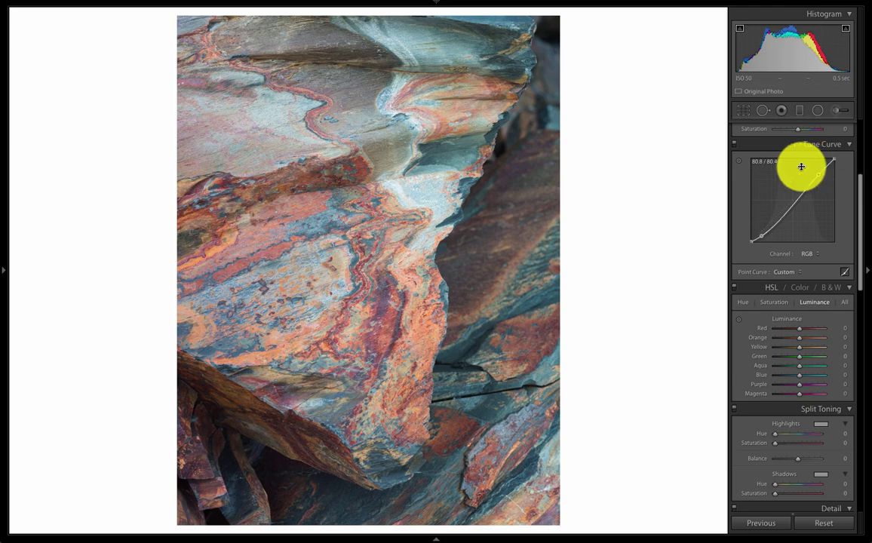
{"action": "left_click", "coordinate": [398, 292]}
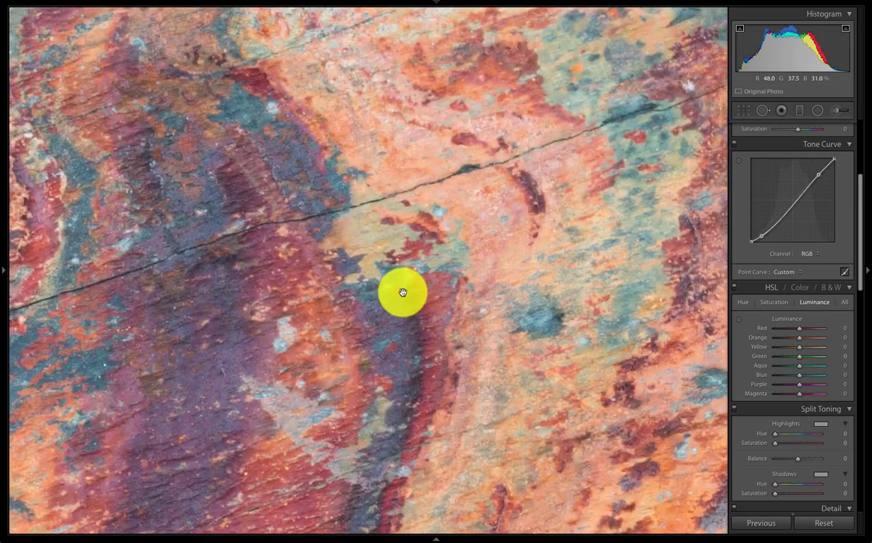
{"action": "left_click_drag", "start_coordinate": [424, 234], "coordinate": [480, 488]}
{"action": "left_click_drag", "start_coordinate": [450, 281], "coordinate": [593, 313]}
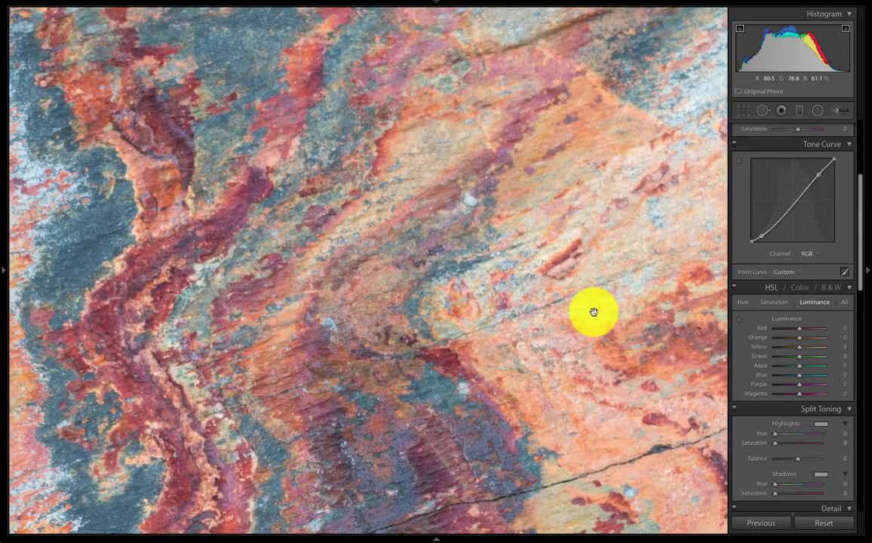
{"action": "left_click_drag", "start_coordinate": [422, 411], "coordinate": [598, 522]}
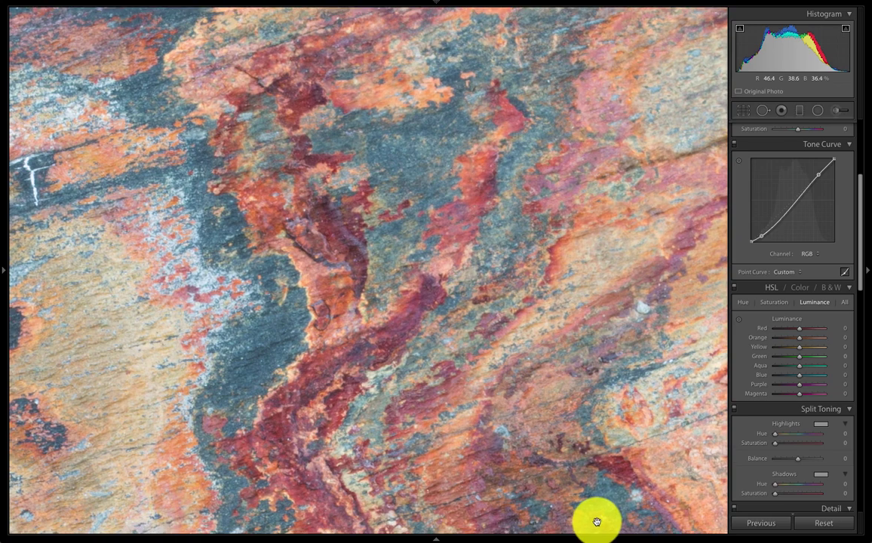
{"action": "left_click", "coordinate": [593, 498]}
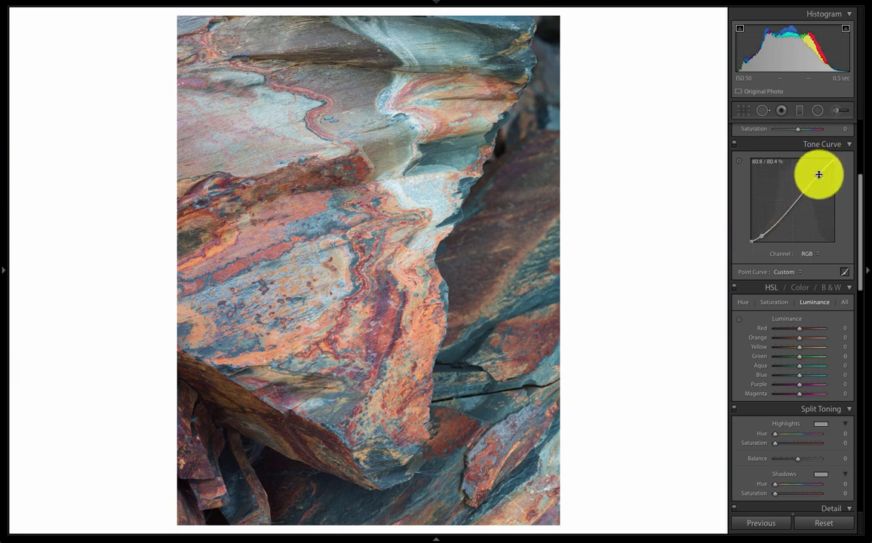
- Shape an S curve: shadows at 12.9 / 3.9%, a new midtone point at 58.6 / 46.3%
{"action": "left_click_drag", "start_coordinate": [820, 174], "coordinate": [818, 177]}
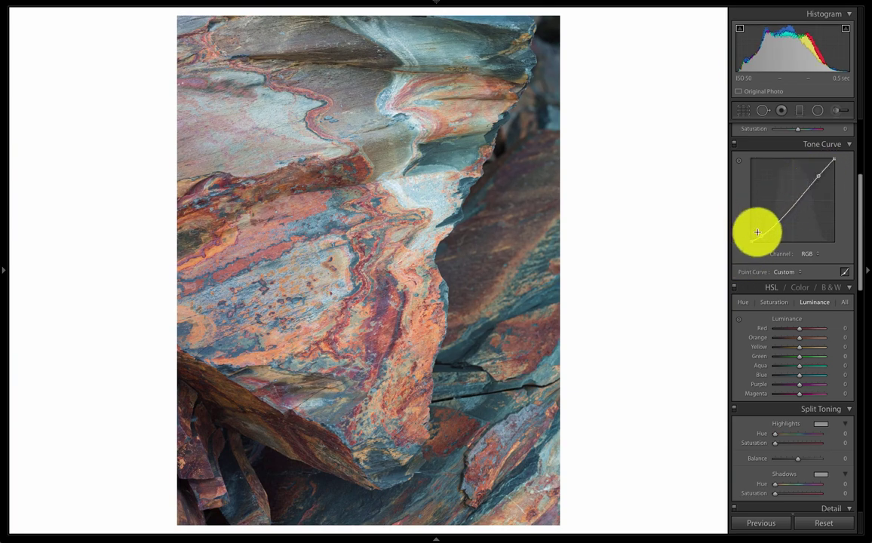
{"action": "left_click_drag", "start_coordinate": [760, 237], "coordinate": [762, 239]}
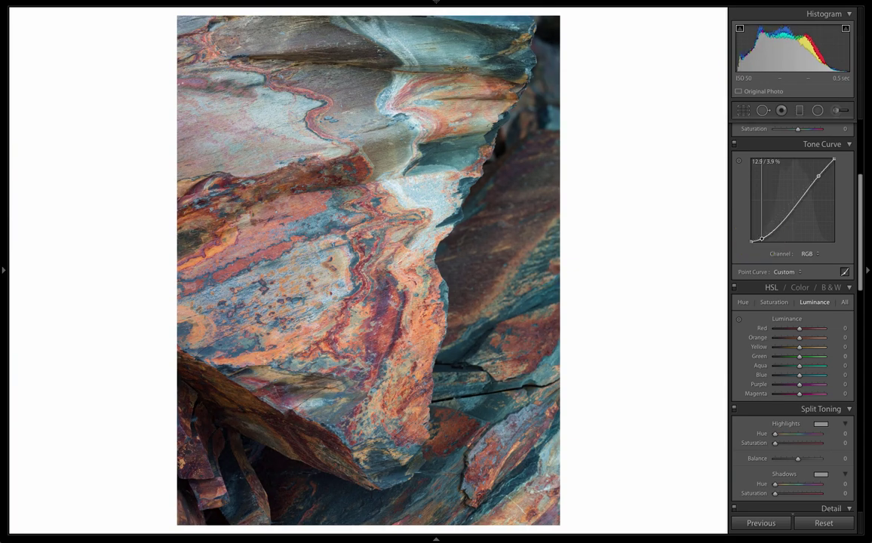
{"action": "left_click", "coordinate": [799, 202]}
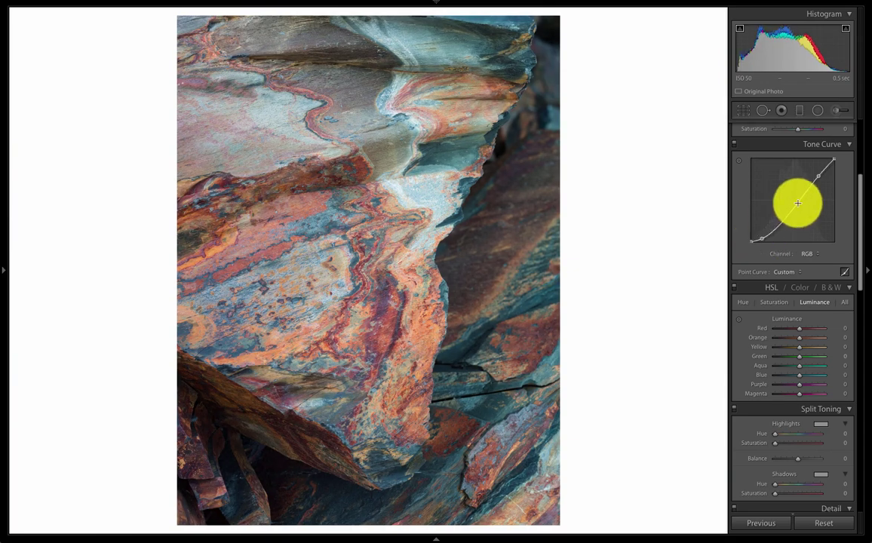
{"action": "left_click_drag", "start_coordinate": [799, 202], "coordinate": [801, 203]}
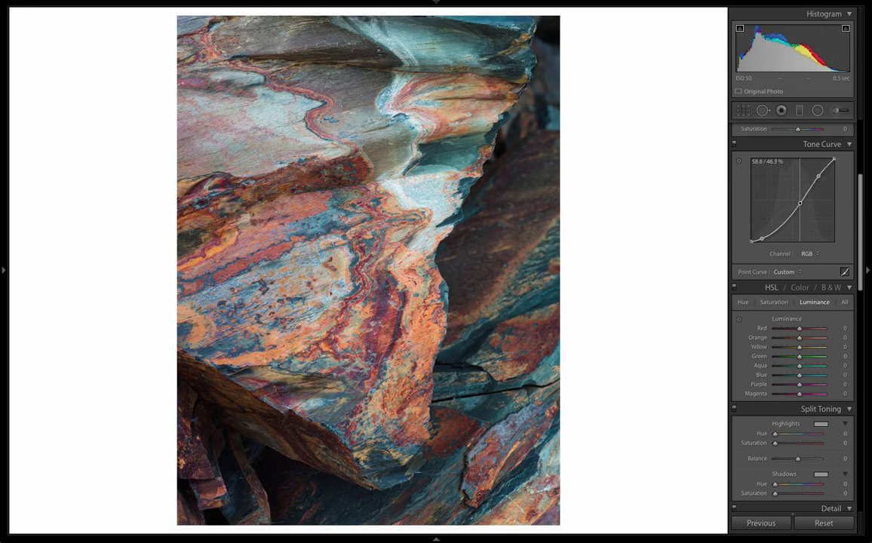
{"action": "left_click", "coordinate": [800, 203]}
{"action": "left_click", "coordinate": [763, 237]}
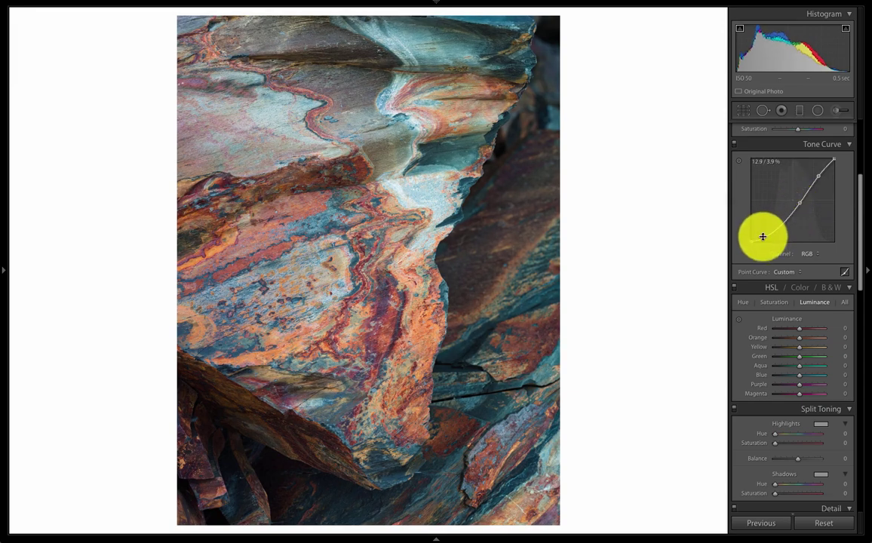
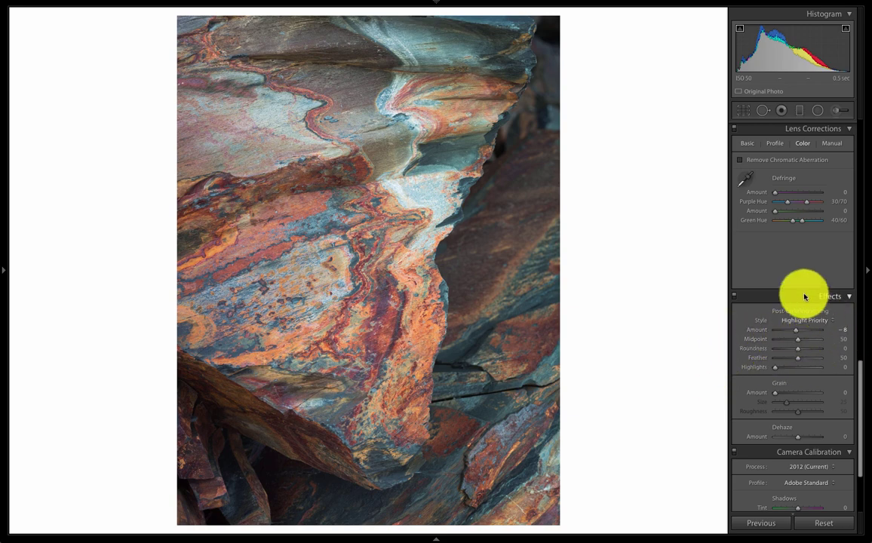
- In the Basic panel, set Highlights to -100 and Whites to +31 to brighten the pale mineral veins
{"action": "scroll", "coordinate": [835, 221], "scroll_direction": "up", "scroll_amount": 10}
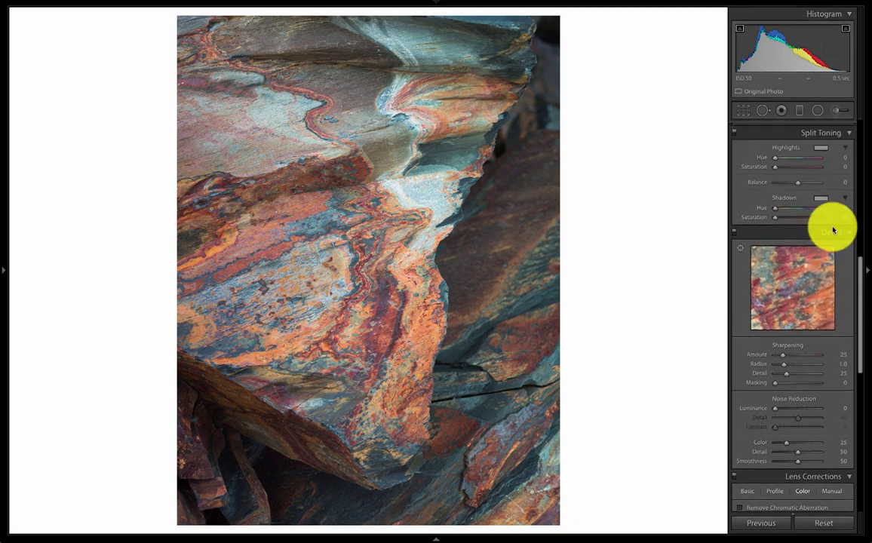
{"action": "scroll", "coordinate": [834, 231], "scroll_direction": "up", "scroll_amount": 2}
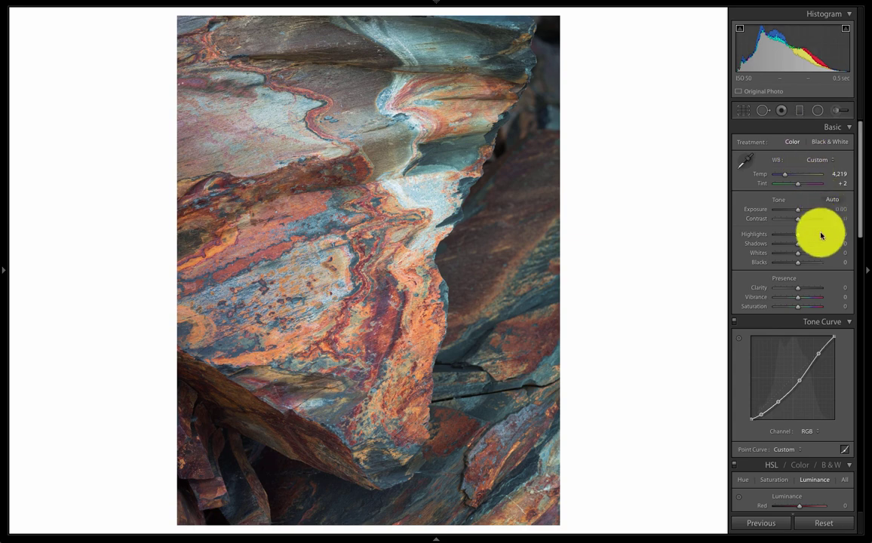
{"action": "left_click_drag", "start_coordinate": [798, 236], "coordinate": [738, 216]}
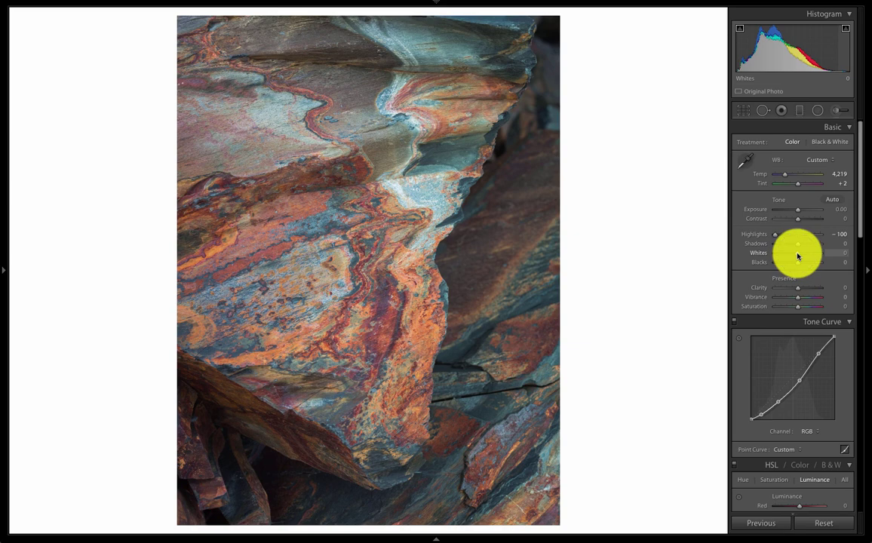
{"action": "left_click_drag", "start_coordinate": [797, 257], "coordinate": [804, 256]}
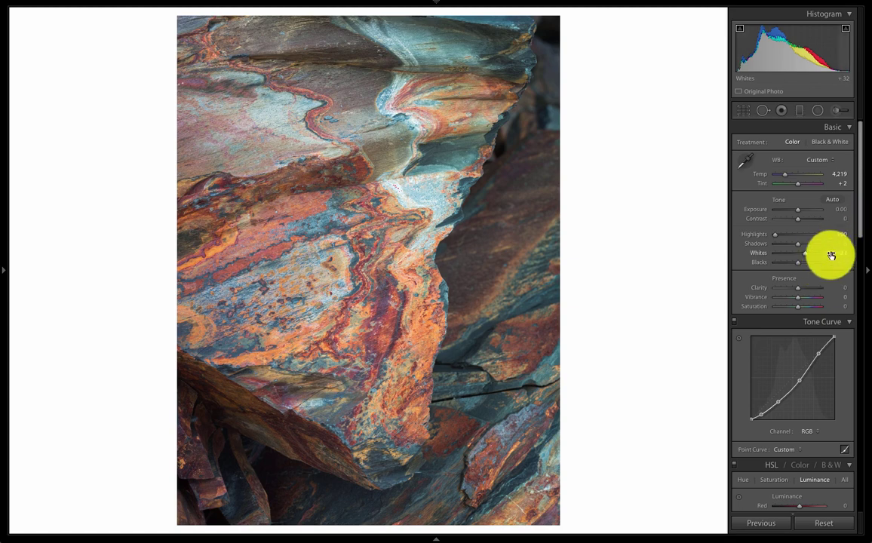
{"action": "left_click_drag", "start_coordinate": [830, 256], "coordinate": [828, 257]}
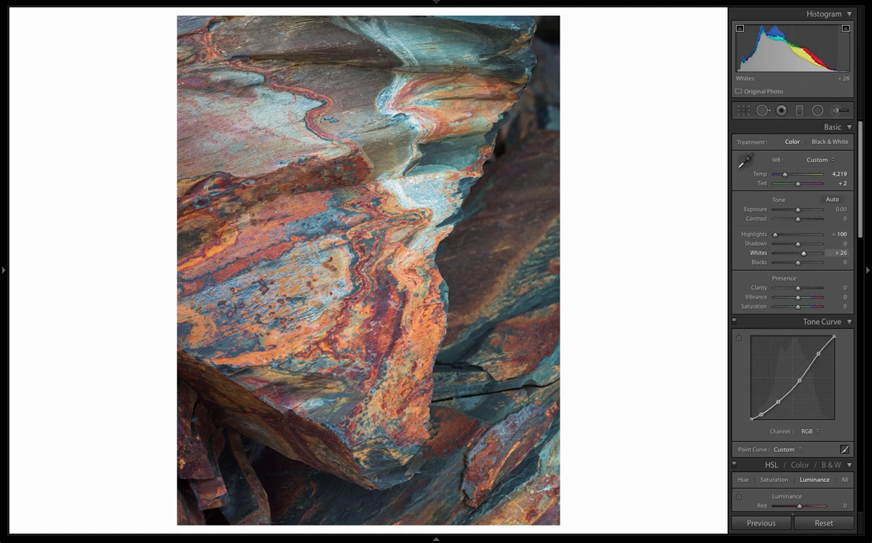
{"action": "left_click", "coordinate": [833, 256]}
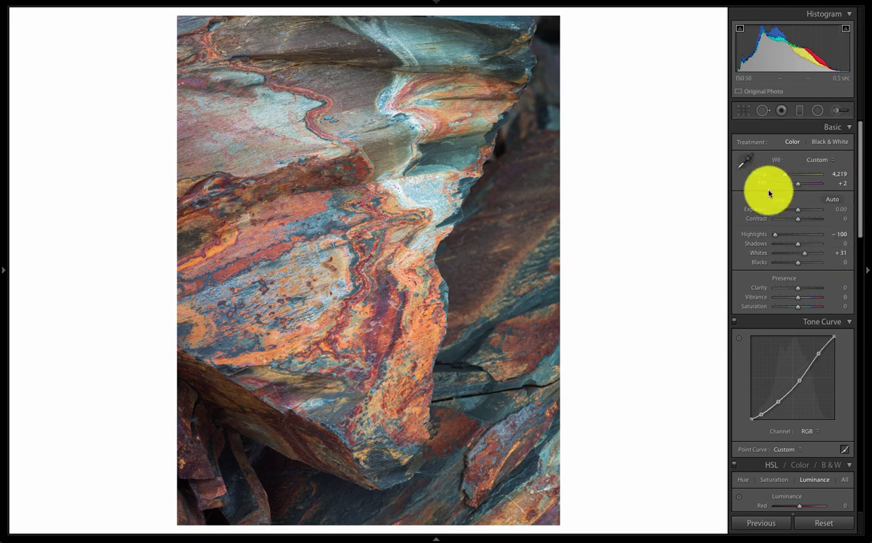
{"action": "left_click", "coordinate": [396, 185]}
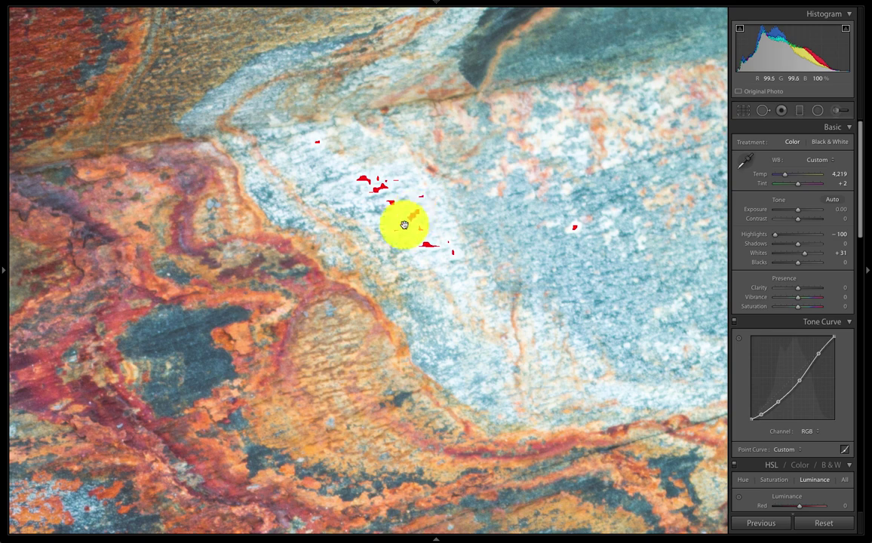
{"action": "left_click", "coordinate": [483, 222]}
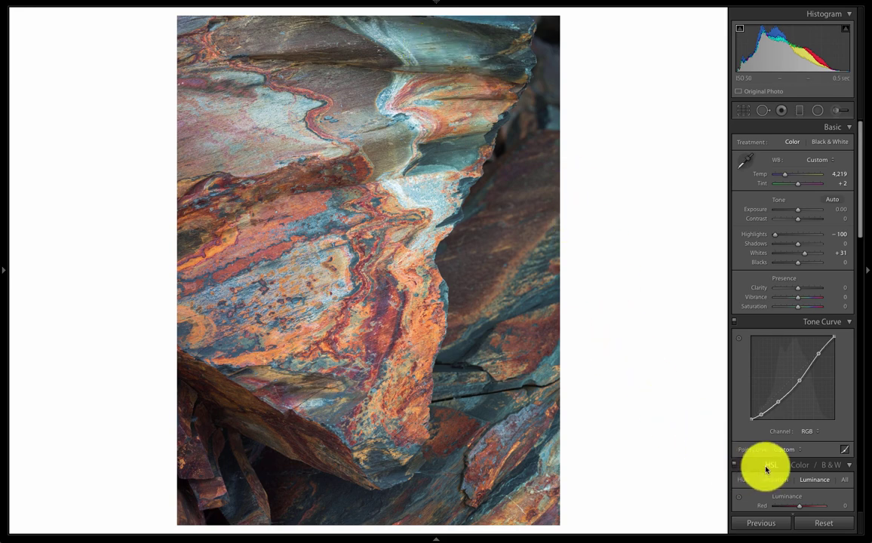
- Use the HSL Saturation targeted adjustment tool to bring Aqua to -28 and Blue to -15
{"action": "scroll", "coordinate": [768, 471], "scroll_direction": "down", "scroll_amount": 5}
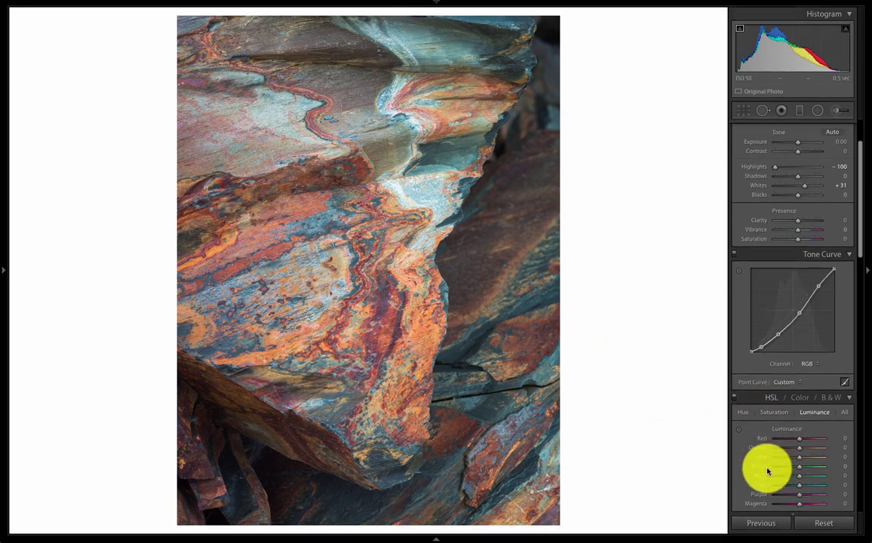
{"action": "left_click", "coordinate": [774, 379]}
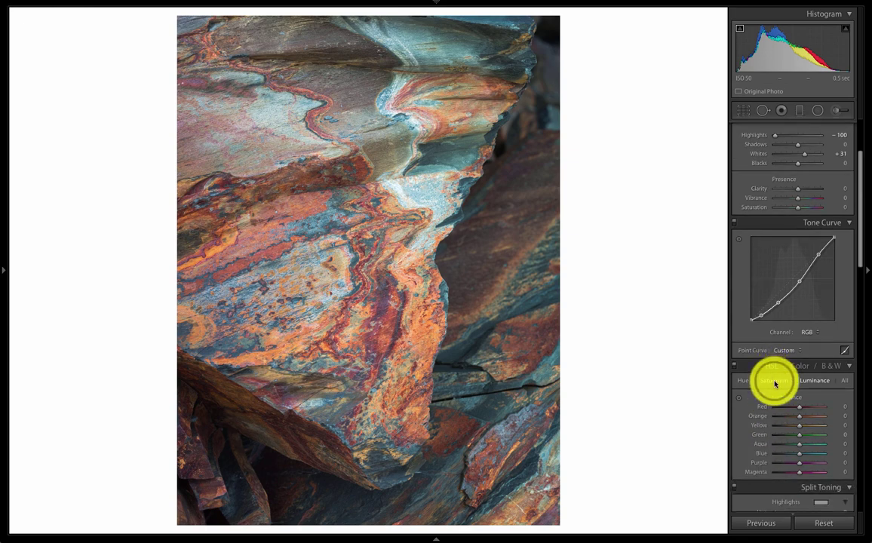
{"action": "left_click", "coordinate": [739, 400]}
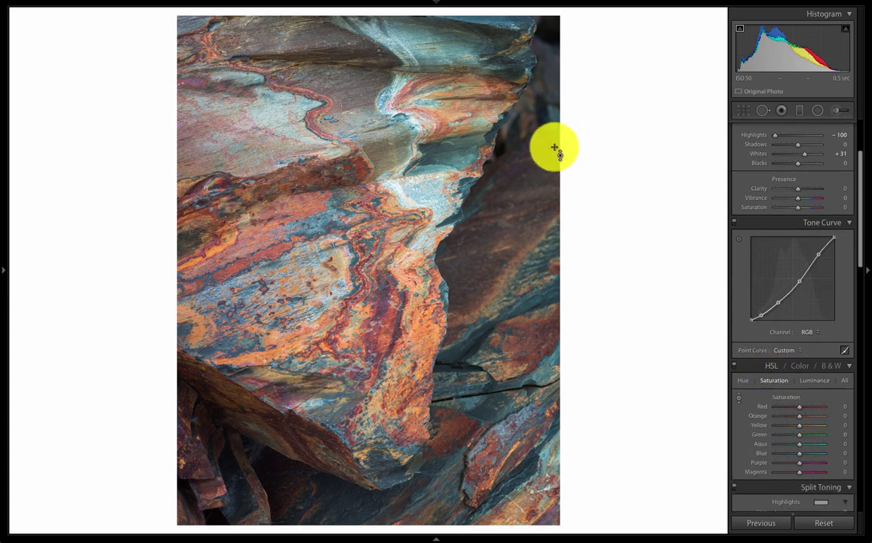
{"action": "left_click_drag", "start_coordinate": [444, 62], "coordinate": [442, 56]}
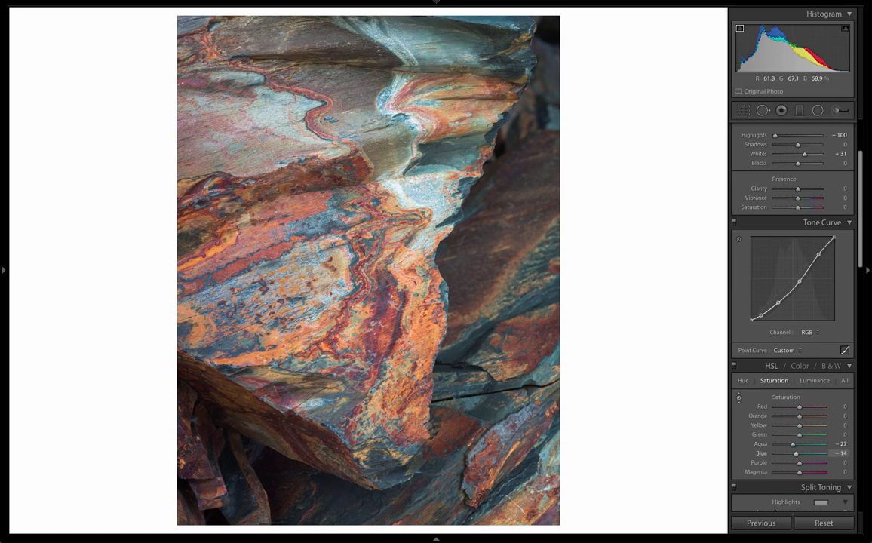
{"action": "left_click_drag", "start_coordinate": [444, 68], "coordinate": [654, 167]}
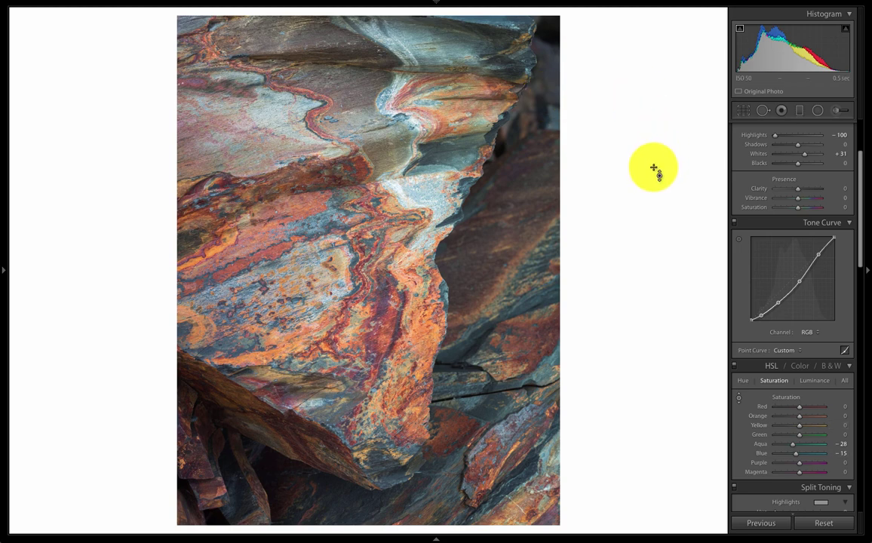
{"action": "left_click_drag", "start_coordinate": [653, 168], "coordinate": [857, 84]}
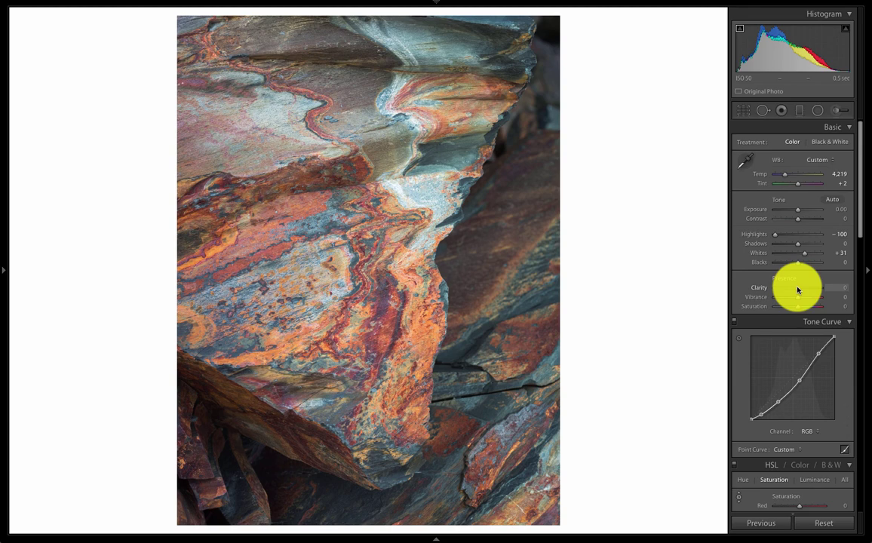
- Set Clarity to +25, then flip between the Before and After views with backslash
{"action": "left_click_drag", "start_coordinate": [797, 289], "coordinate": [802, 290]}
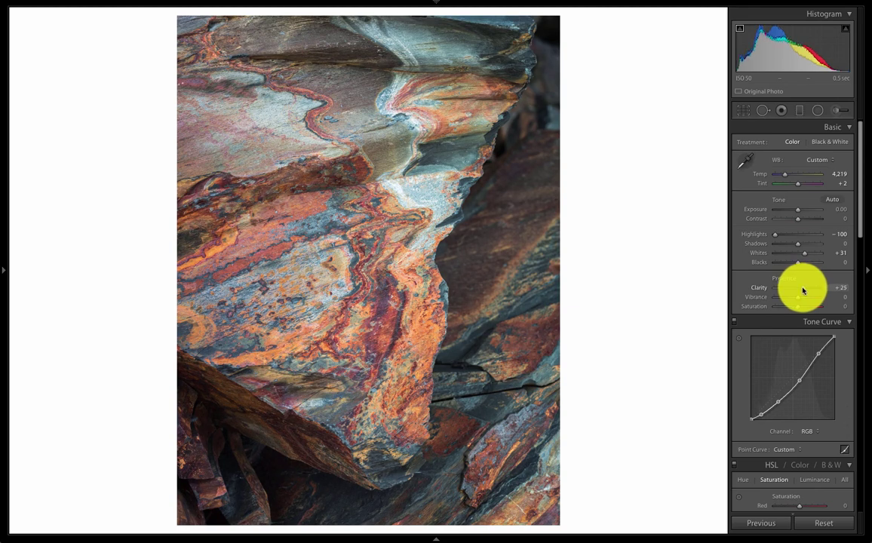
{"action": "left_click_drag", "start_coordinate": [802, 291], "coordinate": [803, 290]}
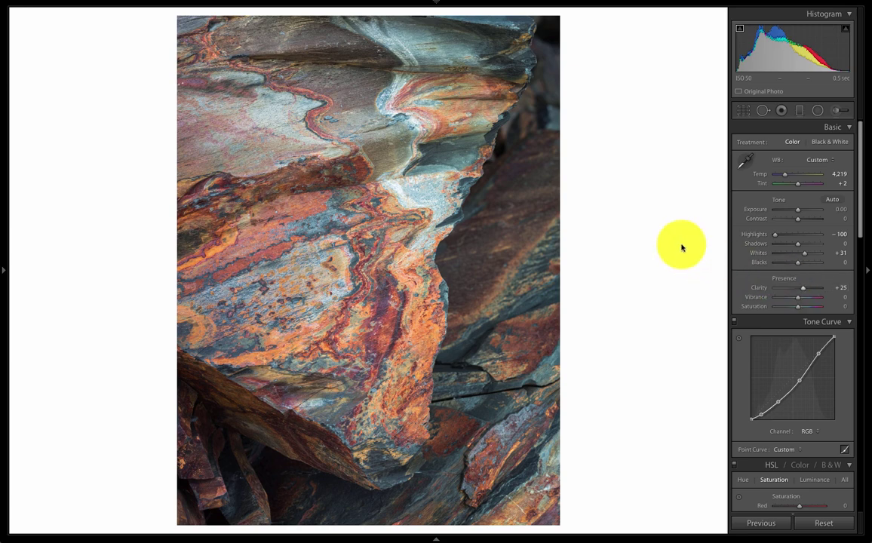
{"action": "key", "text": "backslash"}
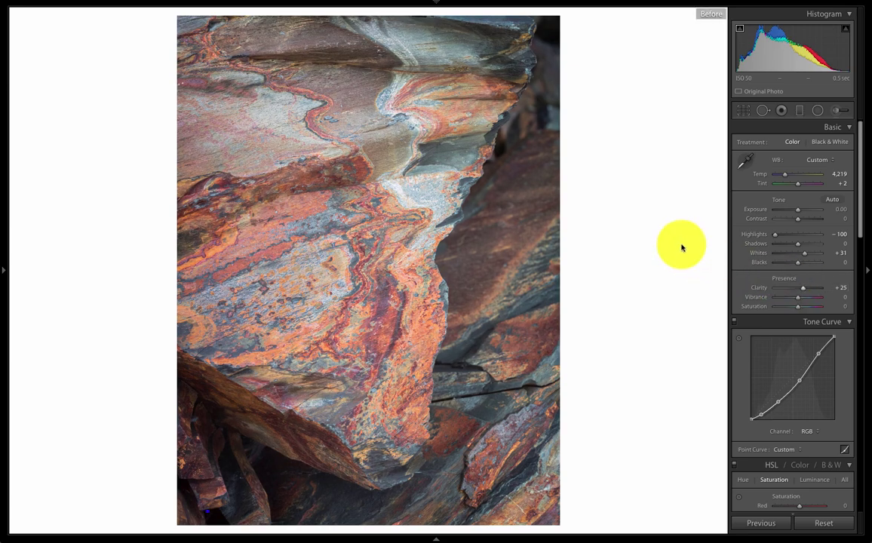
{"action": "key", "text": "backslash"}
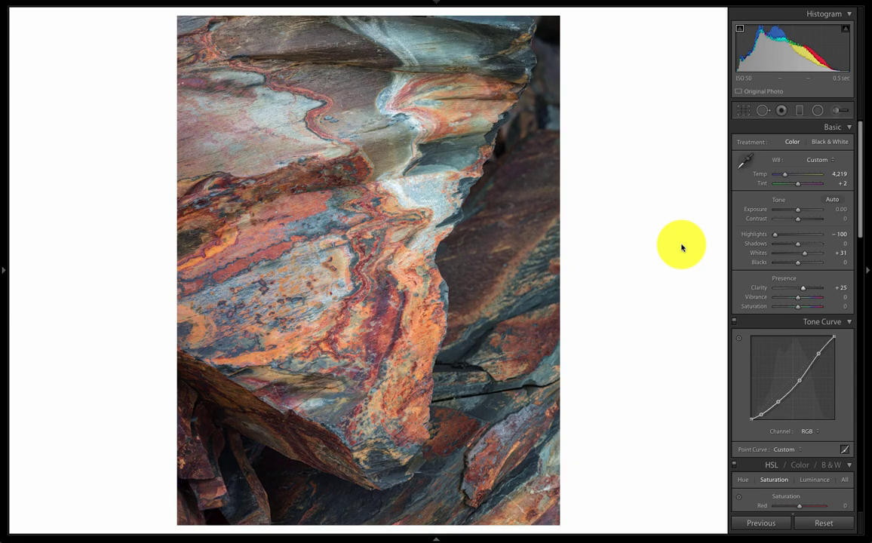
{"action": "key", "text": "backslash"}
{"action": "key", "text": "backslash"}
- Draw a radial filter ellipse over the upper-right rock and reset its Shadows to 0
{"action": "left_click", "coordinate": [818, 112]}
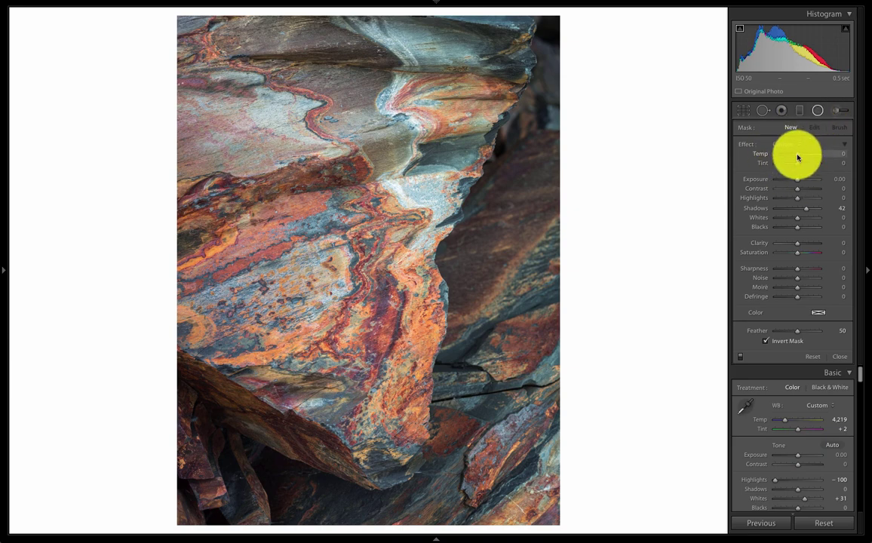
{"action": "left_click_drag", "start_coordinate": [470, 84], "coordinate": [608, 6]}
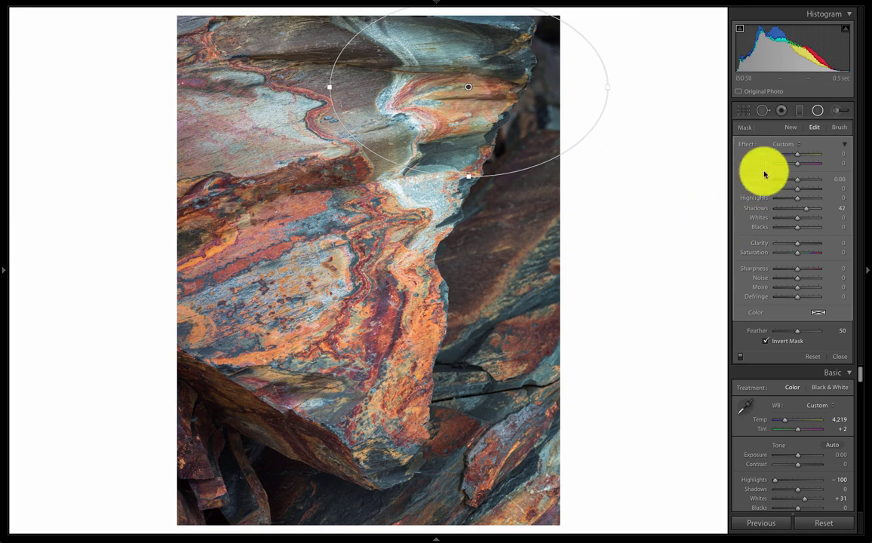
{"action": "double_click", "coordinate": [749, 145]}
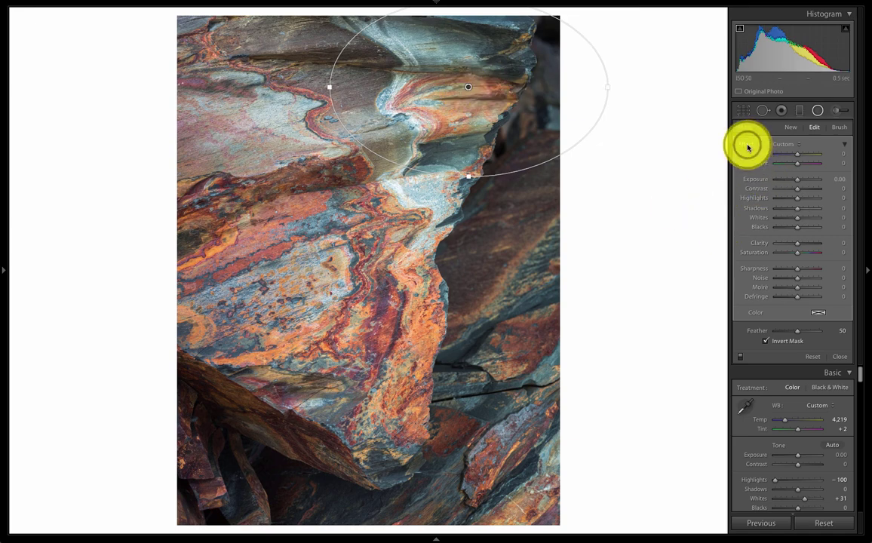
- Give the radial area Temp 12 and Tint 18, nudge the ellipse, and switch to the Brush
{"action": "left_click", "coordinate": [799, 166]}
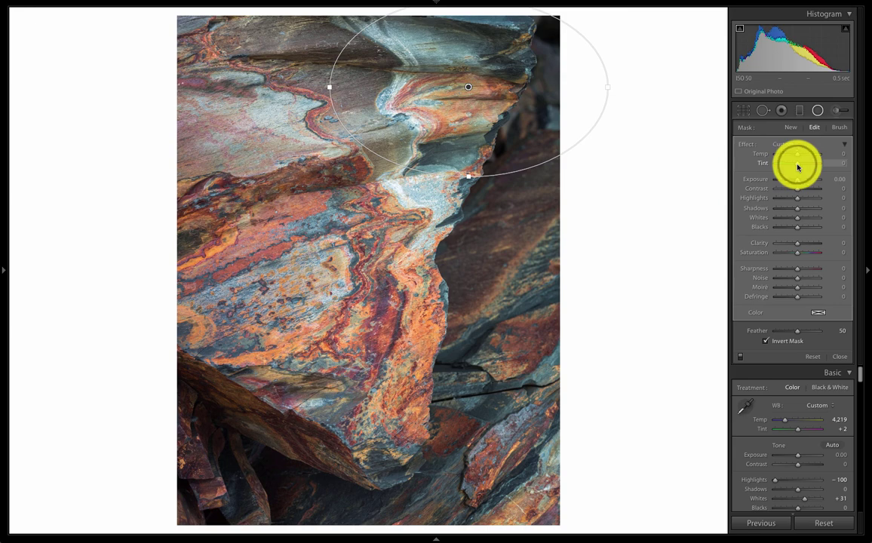
{"action": "left_click_drag", "start_coordinate": [799, 166], "coordinate": [801, 156]}
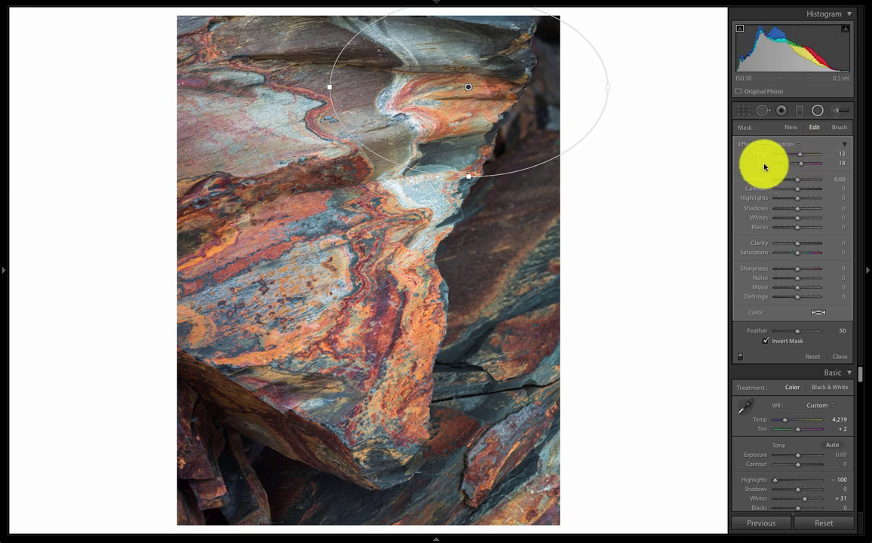
{"action": "mouse_move", "coordinate": [467, 86]}
{"action": "left_mouse_down"}
{"action": "mouse_move", "coordinate": [483, 72]}
{"action": "mouse_move", "coordinate": [473, 74]}
{"action": "left_mouse_up"}
{"action": "left_click", "coordinate": [397, 86]}
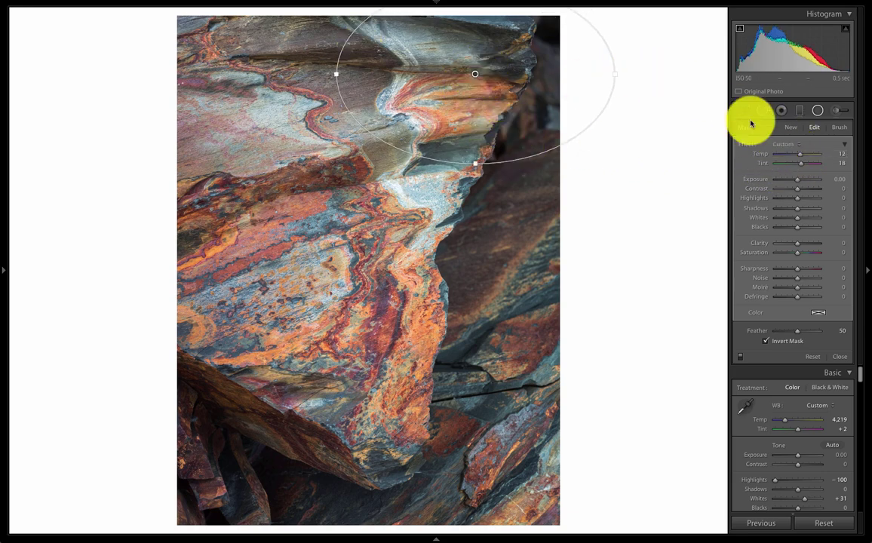
{"action": "mouse_move", "coordinate": [497, 2]}
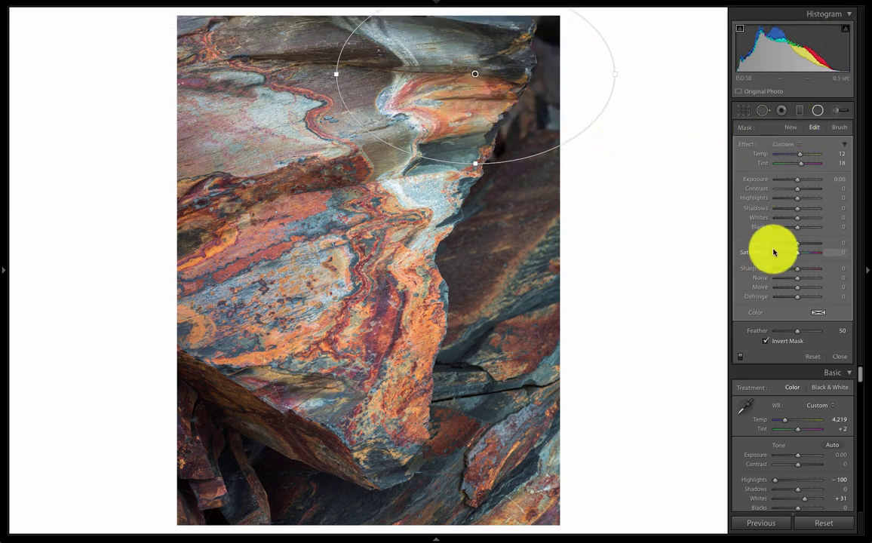
{"action": "left_click", "coordinate": [840, 128]}
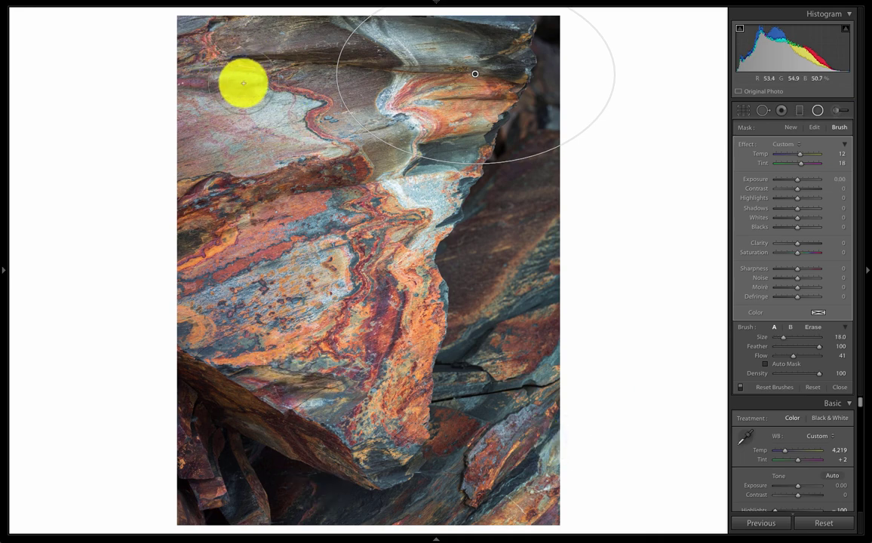
{"action": "scroll", "coordinate": [249, 95], "scroll_direction": "down", "scroll_amount": 4}
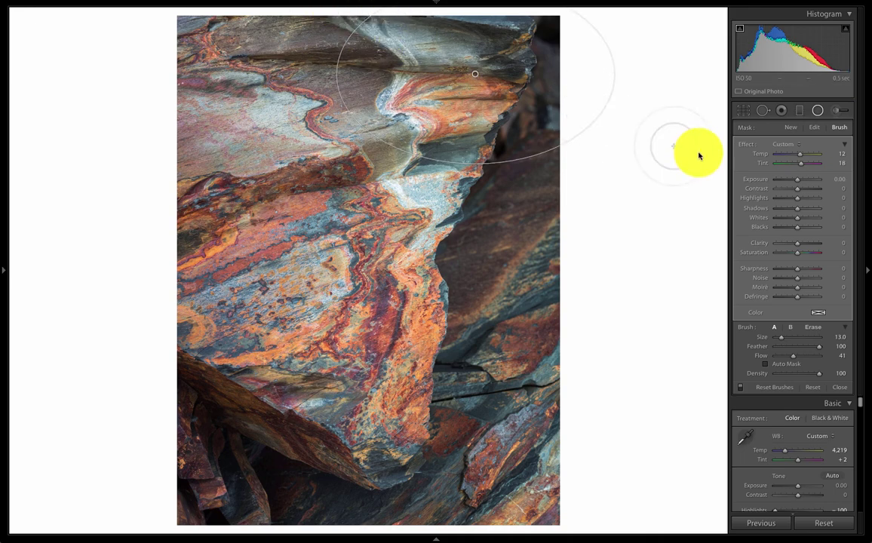
- Open the fourth filmstrip photo, untitled-0926.arw with the orange-stained boulder, then hide the filmstrip
{"action": "left_click", "coordinate": [437, 538]}
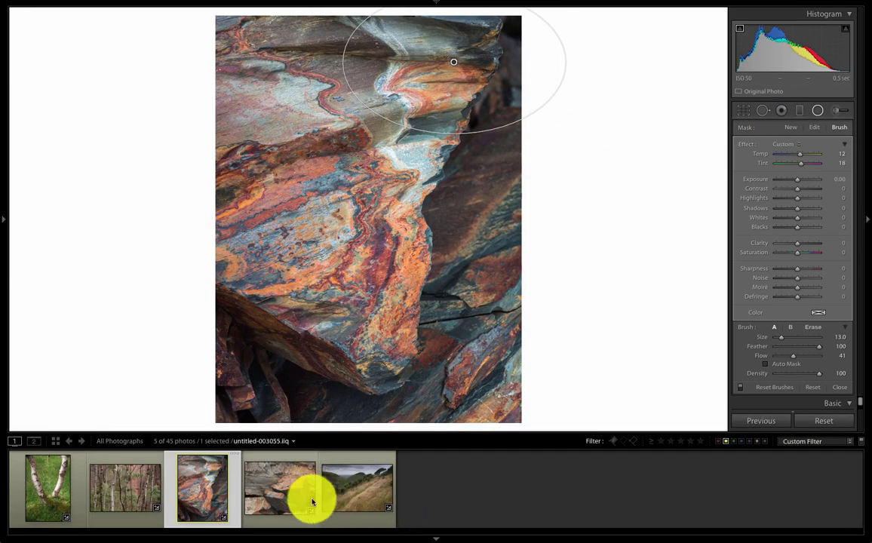
{"action": "left_click", "coordinate": [270, 491]}
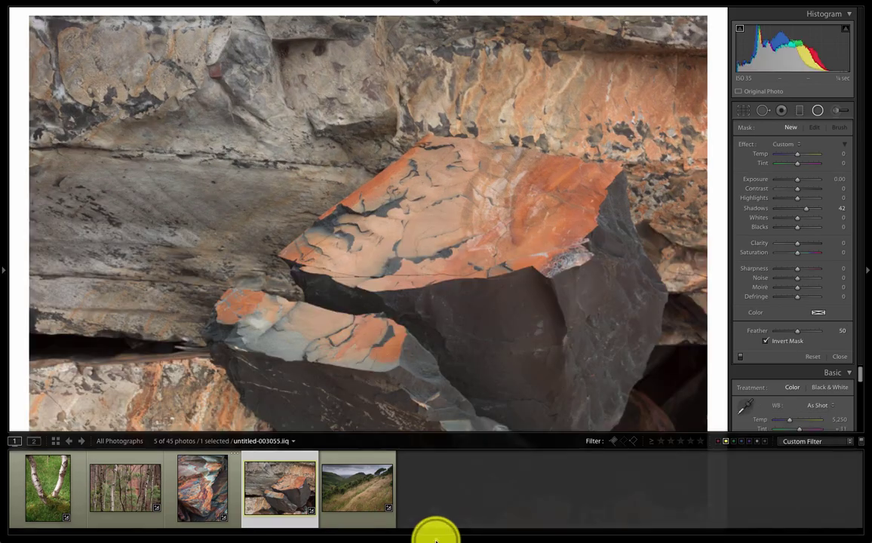
{"action": "left_click", "coordinate": [436, 539]}
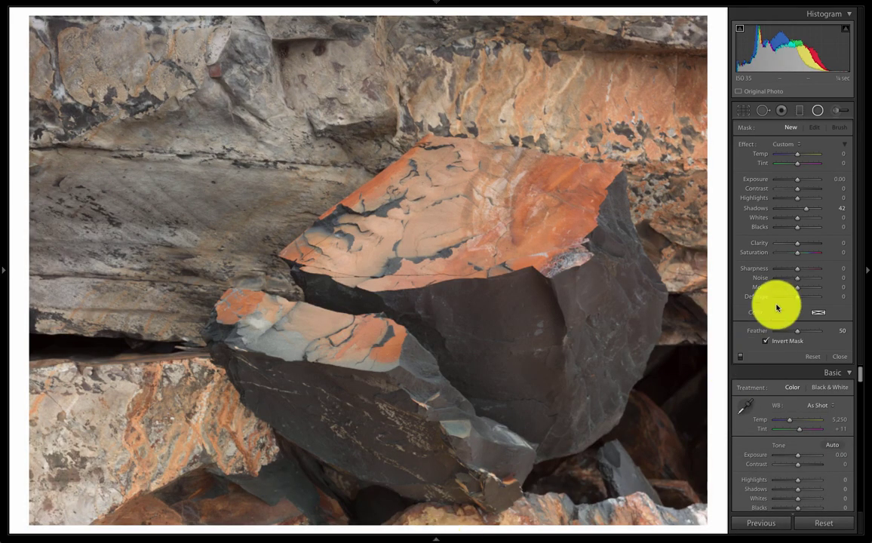